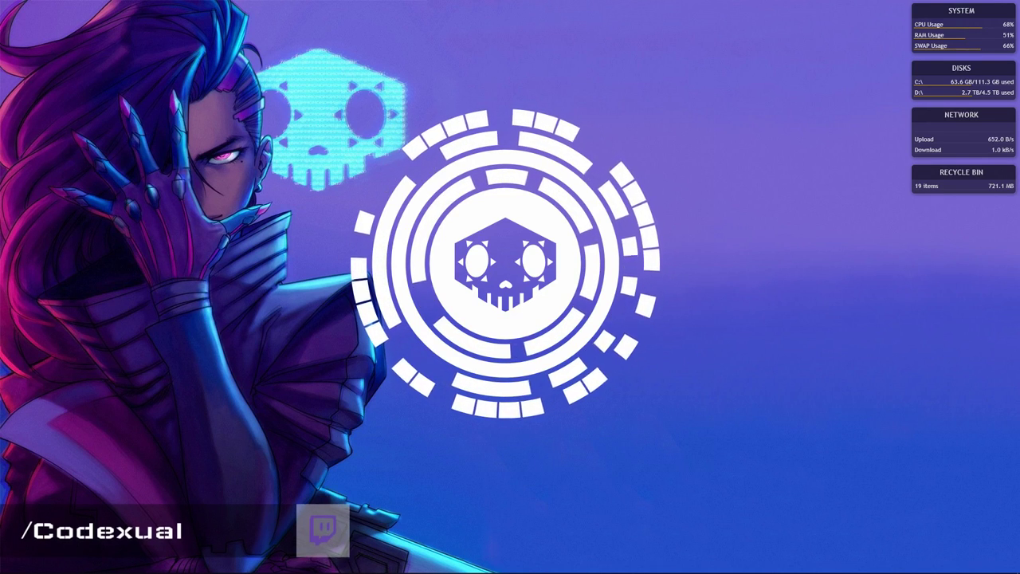
# Drag the Spotify window in from the left screen edge onto the desktop
pyautogui.moveTo(0, 217)
pyautogui.mouseDown()
pyautogui.moveTo(47, 219)
pyautogui.moveTo(290, 159)
pyautogui.moveTo(32, 163)
pyautogui.mouseUp()
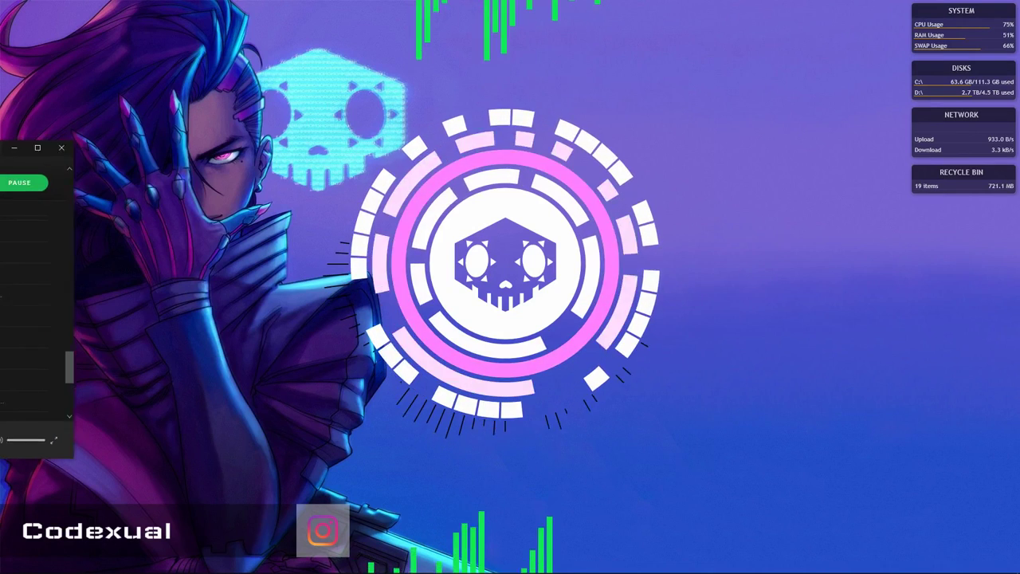
# Bring Spotify fully into view and skip Summertime ahead to 2:10
pyautogui.moveTo(0, 150); pyautogui.dragTo(299, 136)
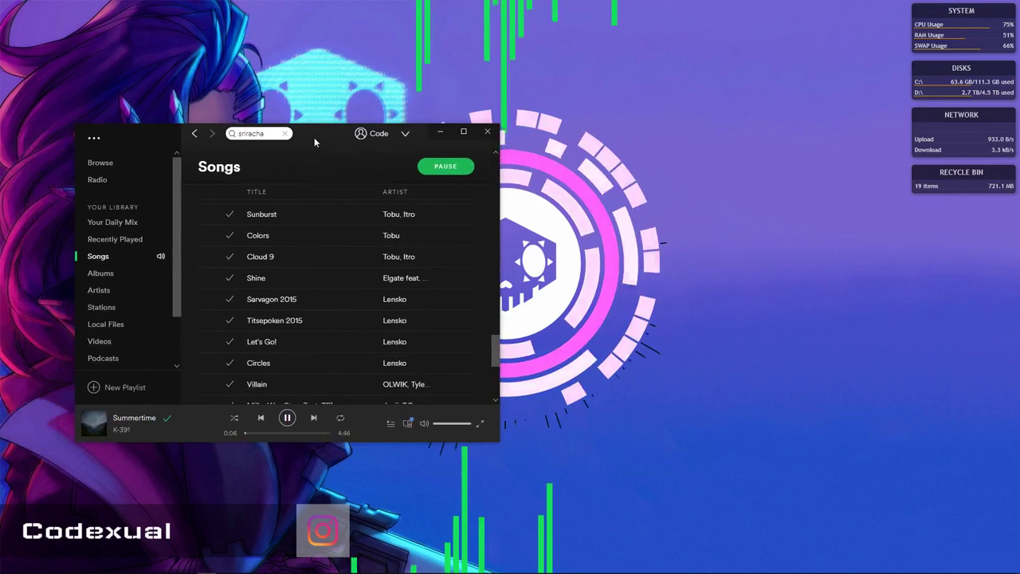
pyautogui.click(255, 437)
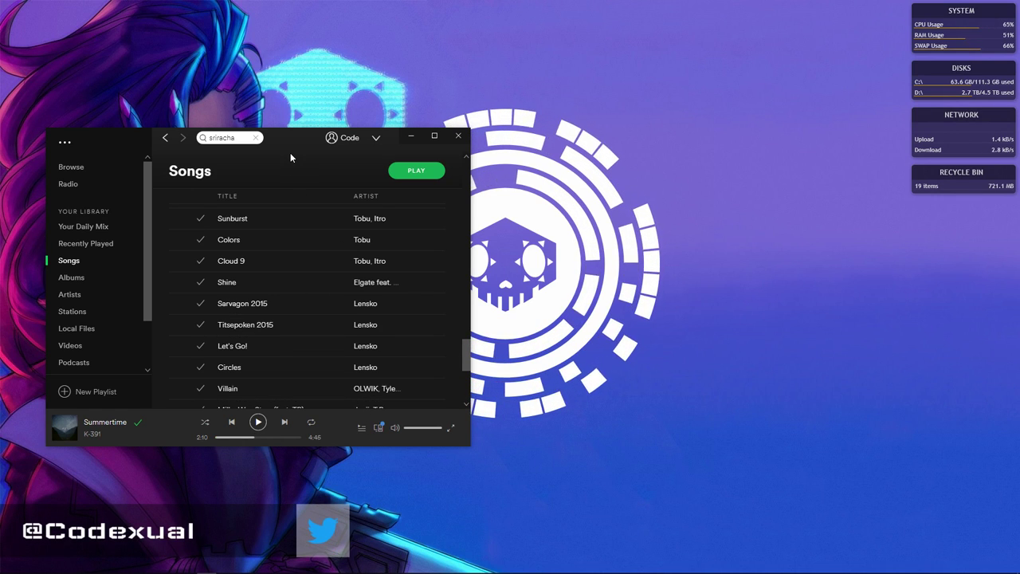
pyautogui.moveTo(287, 138); pyautogui.dragTo(144, 127)
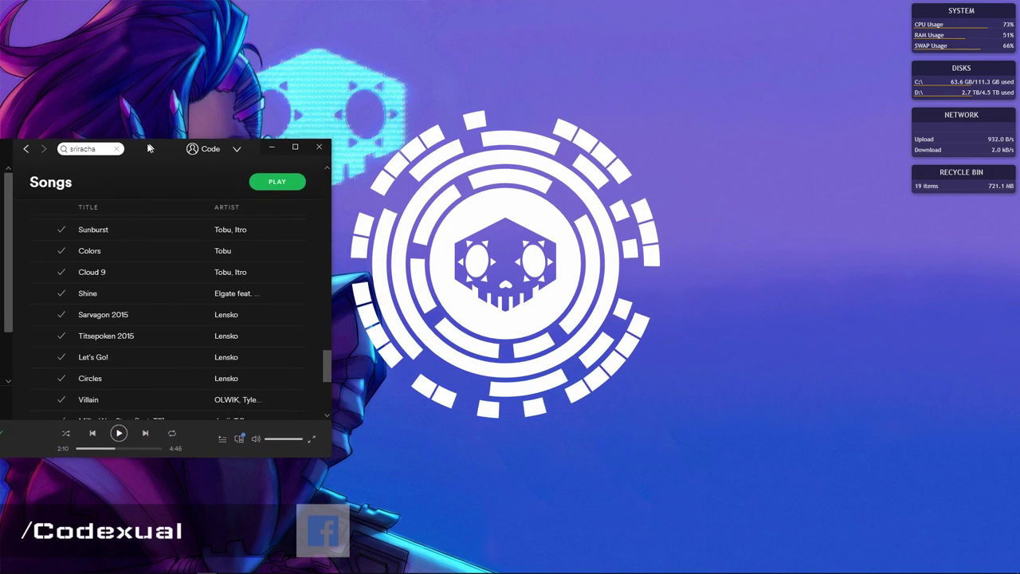
# Hide and re-show Spotify with Win+D, then park it at the left screen edge
pyautogui.press('super+d')
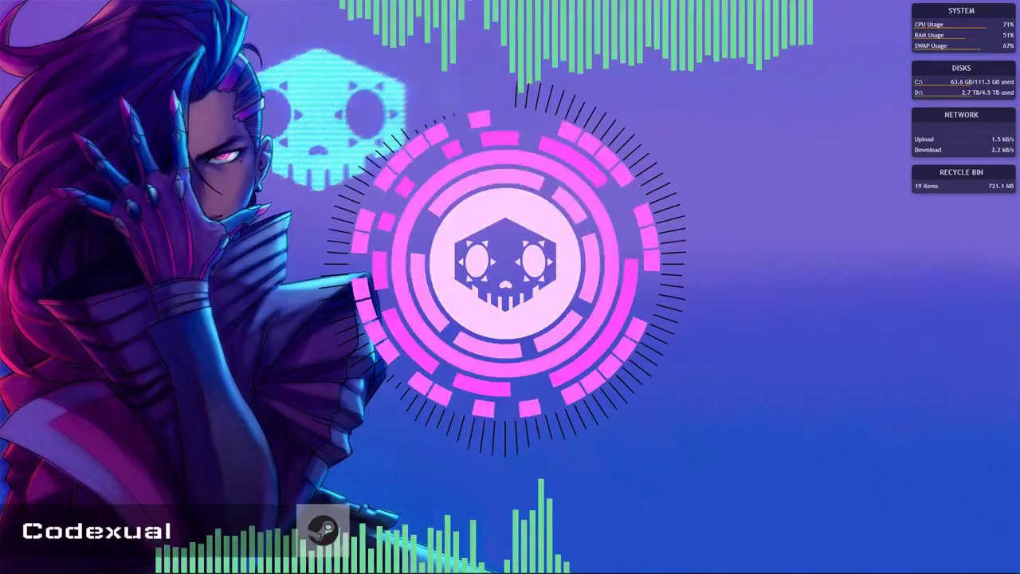
pyautogui.press('super+d')
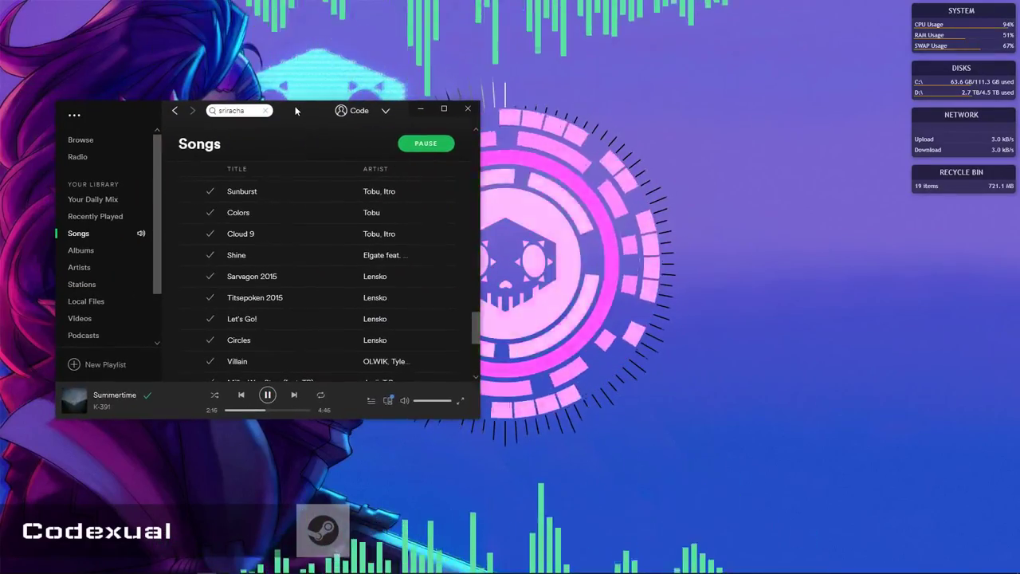
pyautogui.moveTo(293, 105); pyautogui.dragTo(0, 101)
pyautogui.click(23, 104)
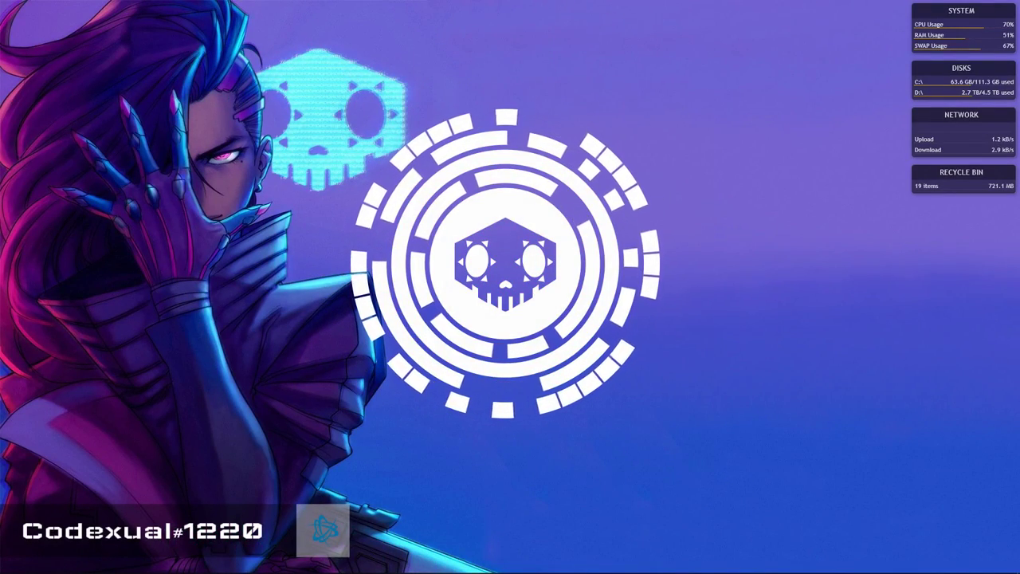
pyautogui.moveTo(333, 143); pyautogui.dragTo(61, 164)
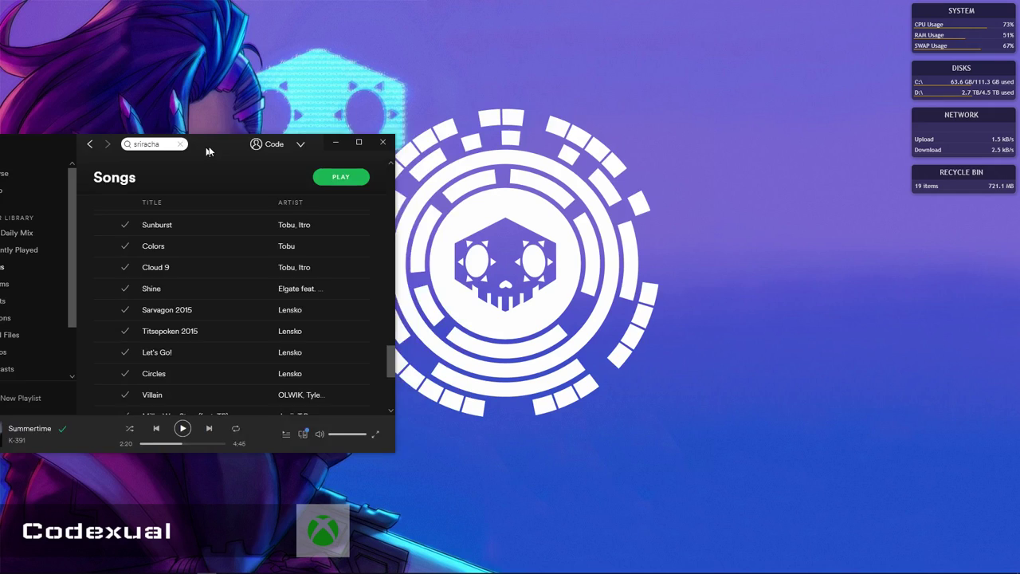
pyautogui.moveTo(61, 163)
pyautogui.mouseDown()
pyautogui.moveTo(134, 148)
pyautogui.moveTo(2, 151)
pyautogui.mouseUp()
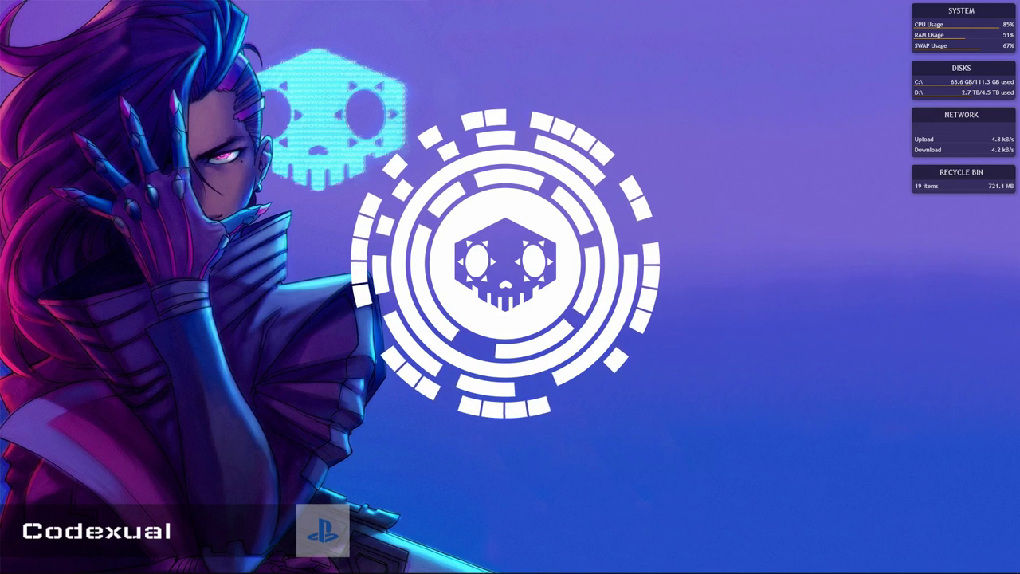
# Resume the 'Too all my Subs' YouTube video in Chrome, then hide the browser with Ctrl+W
pyautogui.moveTo(2, 103); pyautogui.dragTo(217, 107)
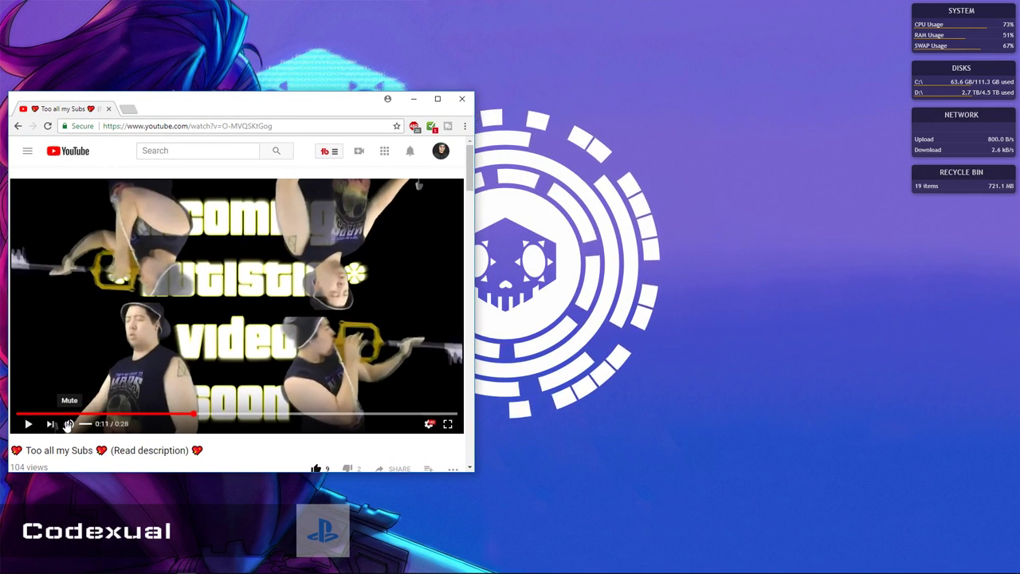
pyautogui.click(30, 424)
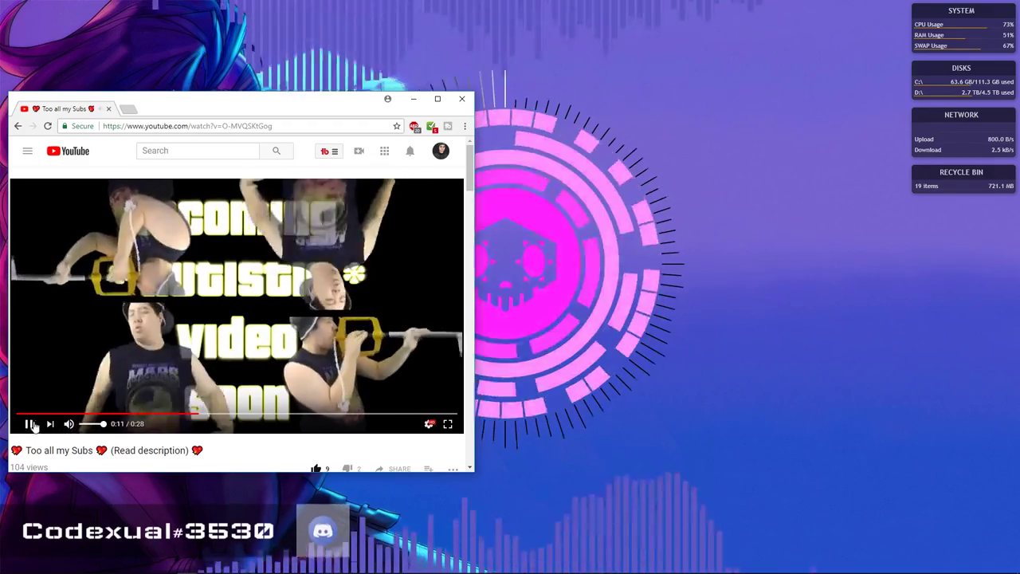
pyautogui.moveTo(281, 113)
pyautogui.mouseDown()
pyautogui.moveTo(24, 139)
pyautogui.moveTo(0, 182)
pyautogui.mouseUp()
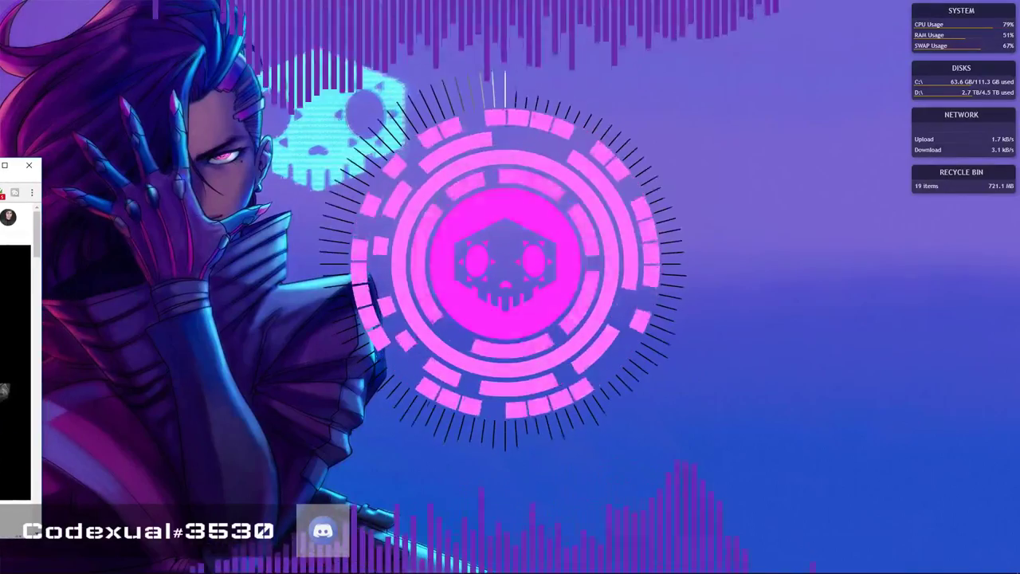
pyautogui.moveTo(0, 168); pyautogui.dragTo(409, 69)
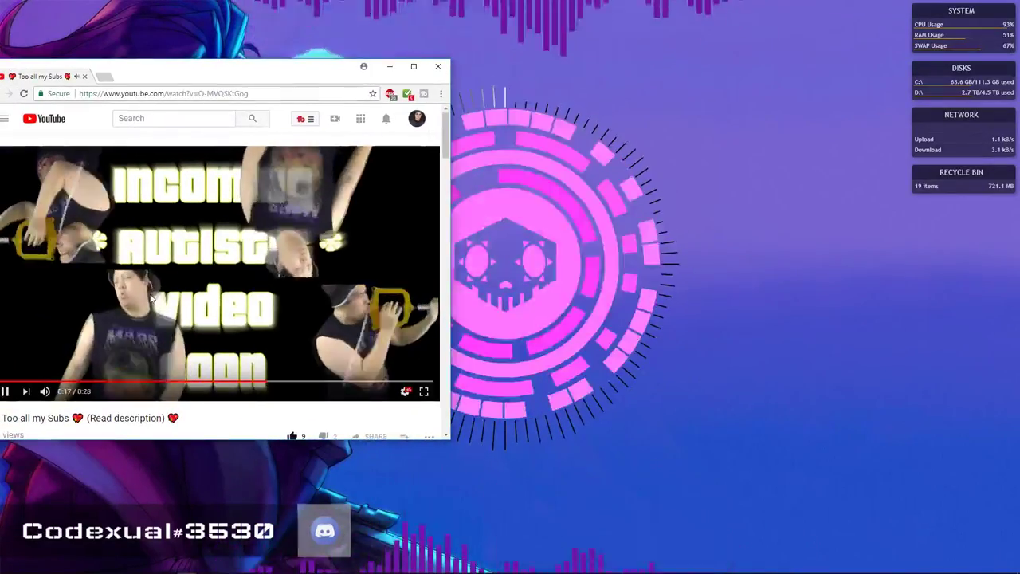
pyautogui.hotkey('ctrl', 'w')
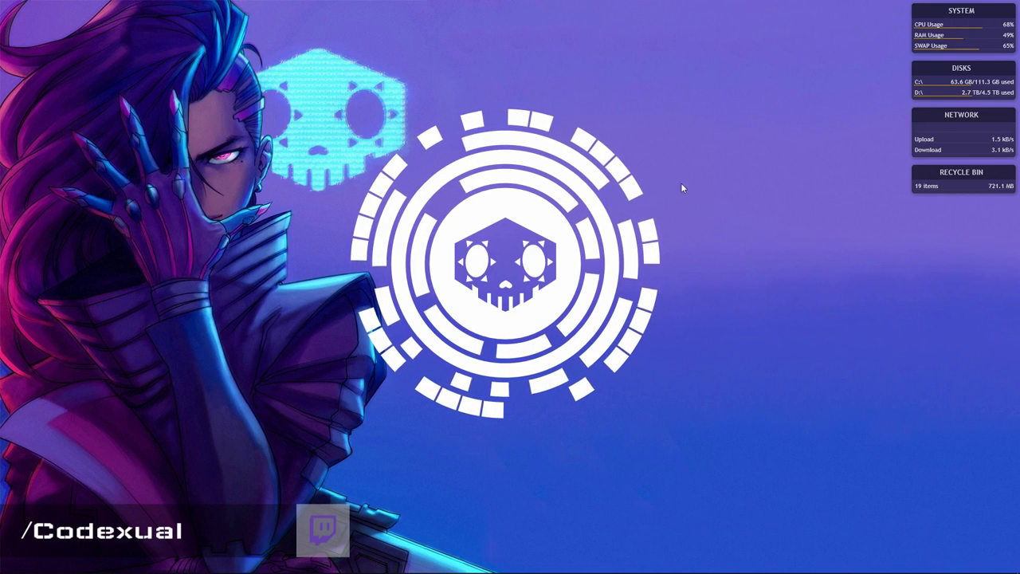
# Stack the SYSTEM, DISKS, NETWORK and RECYCLE BIN widgets in a column further left
pyautogui.moveTo(991, 14); pyautogui.dragTo(827, 108)
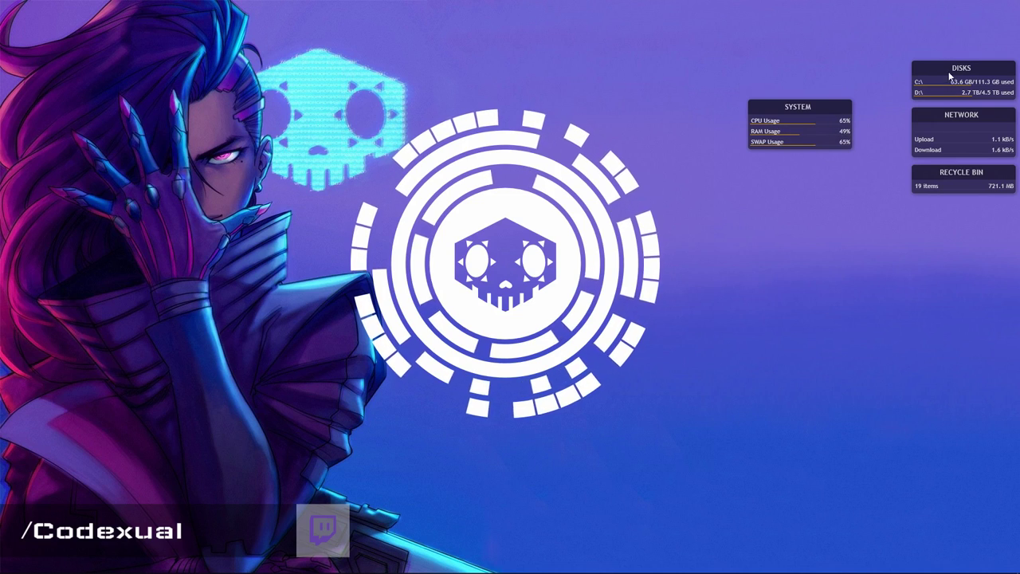
pyautogui.moveTo(949, 67); pyautogui.dragTo(785, 162)
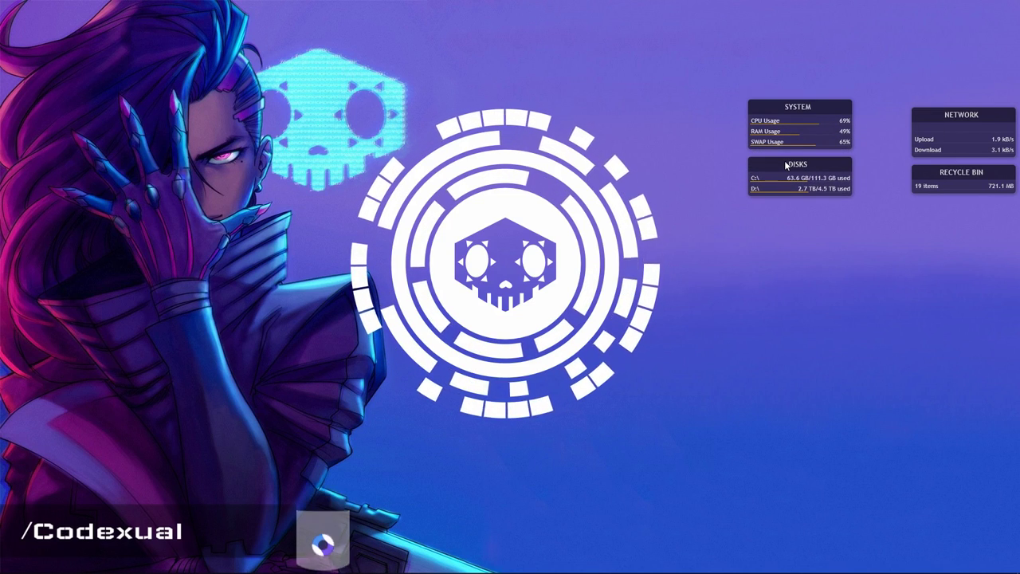
pyautogui.moveTo(930, 118); pyautogui.dragTo(762, 213)
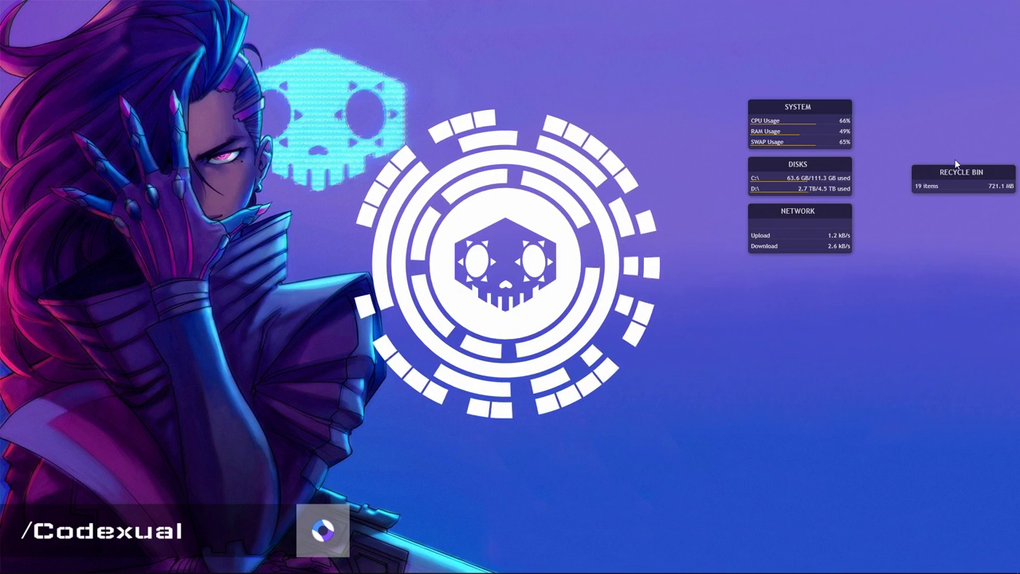
pyautogui.moveTo(928, 171)
pyautogui.mouseDown()
pyautogui.moveTo(752, 269)
pyautogui.moveTo(772, 267)
pyautogui.mouseUp()
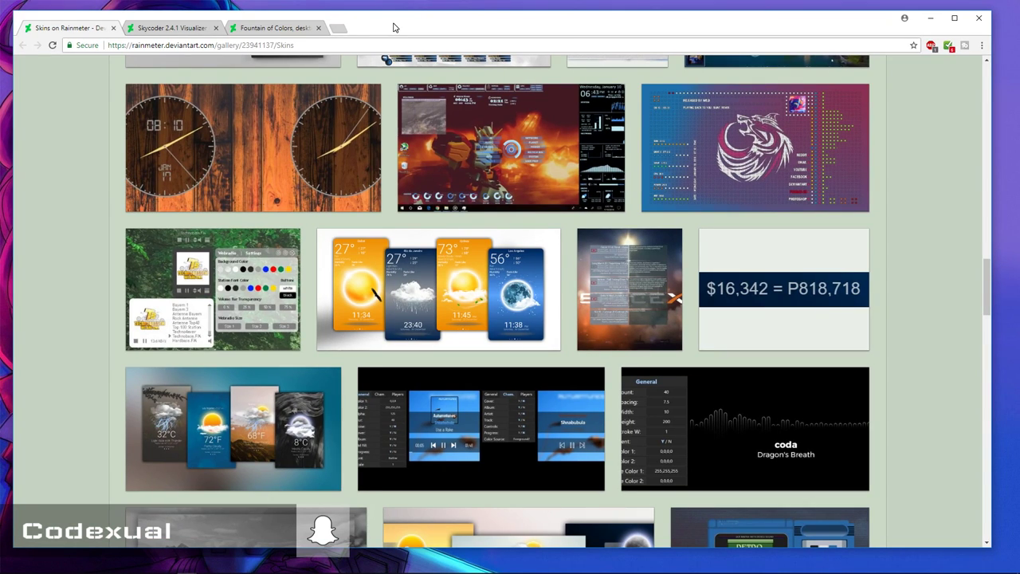
# Flip between the Skycoder 2.4.1 Visualizer and Fountain of Colors pages
pyautogui.click(178, 30)
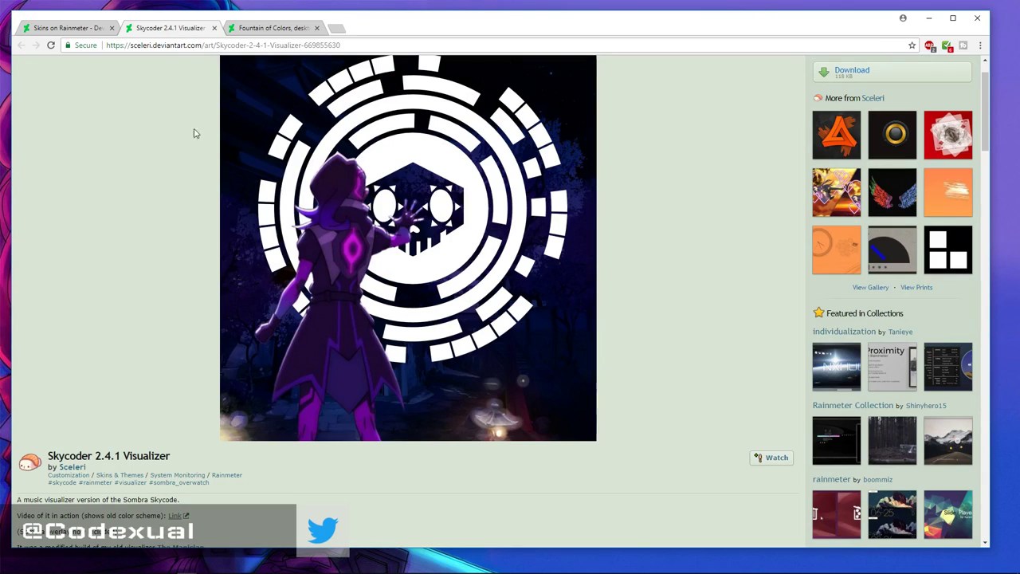
pyautogui.scroll(1, 199, 167)
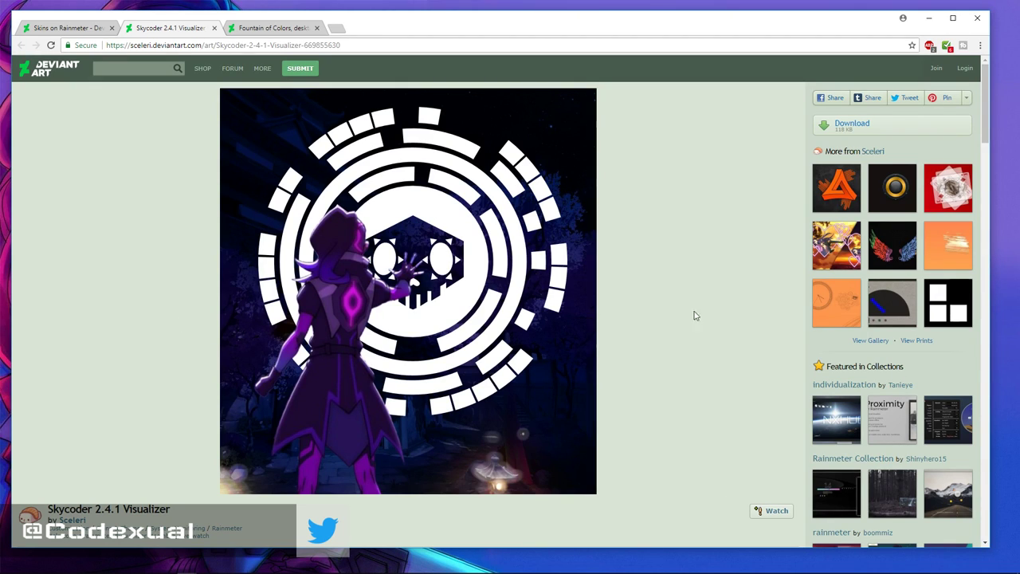
pyautogui.click(269, 30)
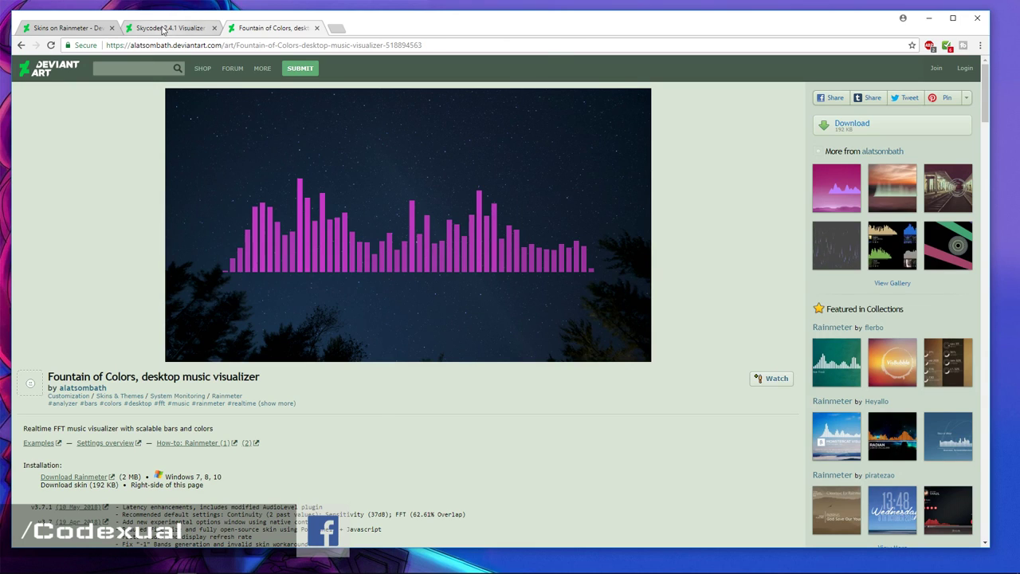
pyautogui.click(164, 31)
pyautogui.click(261, 31)
pyautogui.click(183, 30)
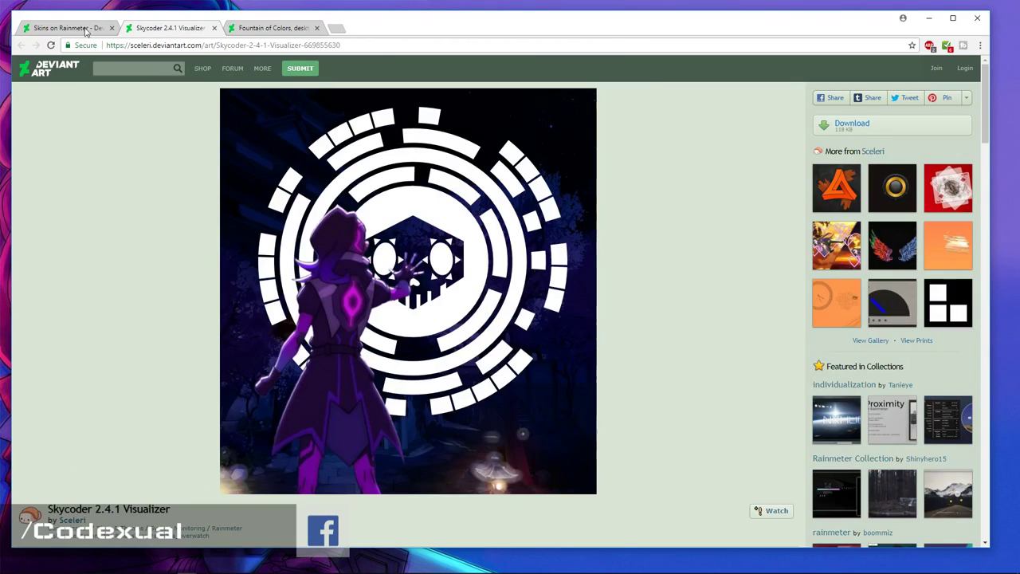
# Return to the Rainmeter Skins gallery, briefly revisiting the Skycoder page
pyautogui.click(85, 32)
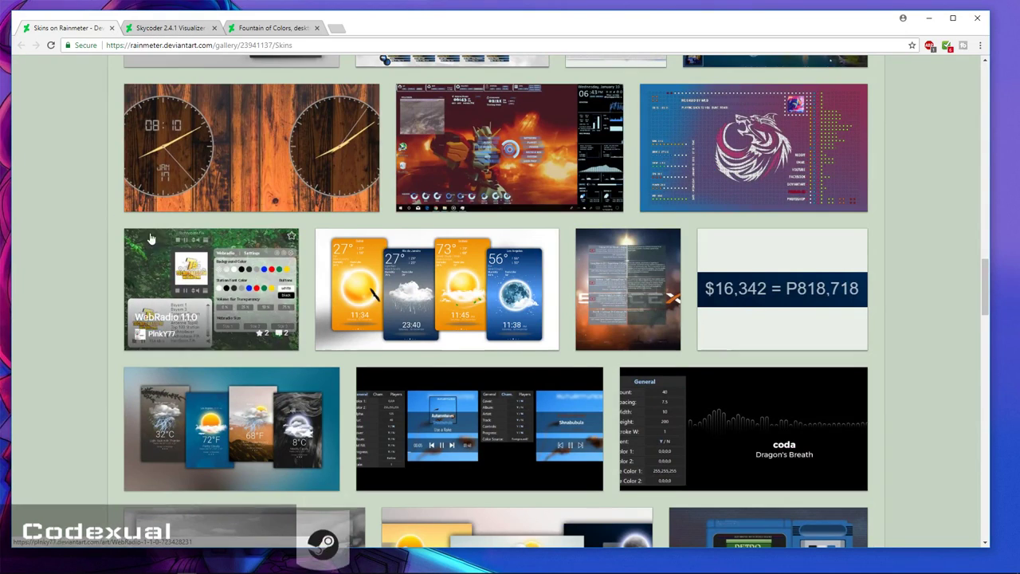
pyautogui.scroll(-1, 691, 194)
pyautogui.hotkey('ctrl', 'Tab')
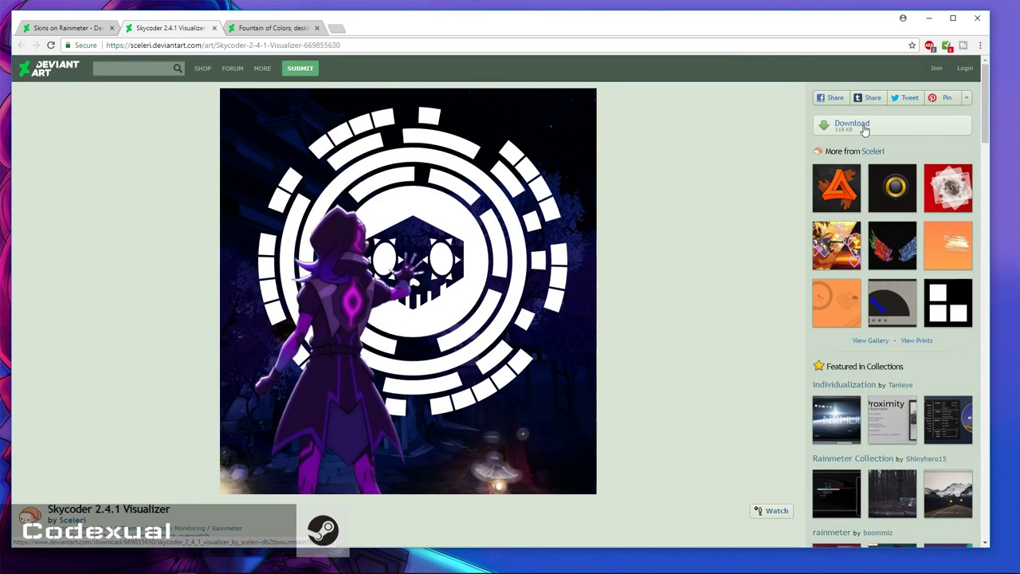
pyautogui.click(64, 30)
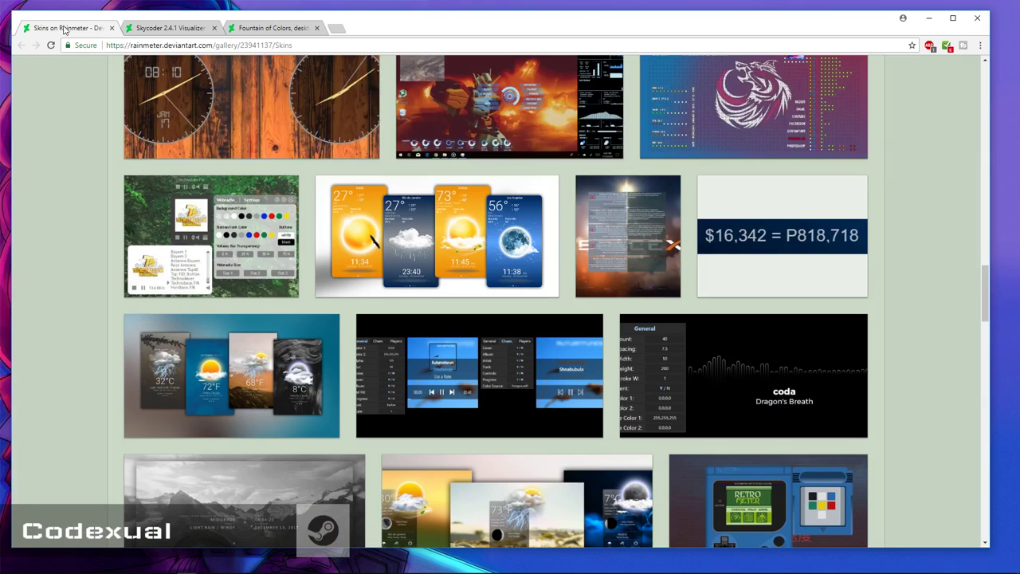
pyautogui.scroll(-3, 113, 253)
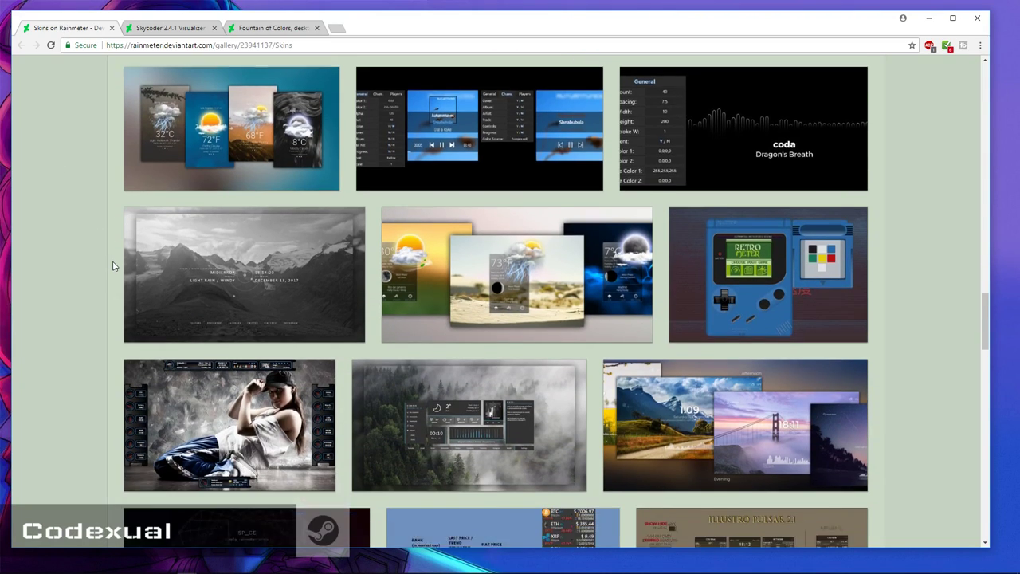
pyautogui.scroll(-2, 116, 266)
pyautogui.scroll(1, 115, 269)
pyautogui.scroll(-2, 117, 269)
pyautogui.scroll(-2, 119, 269)
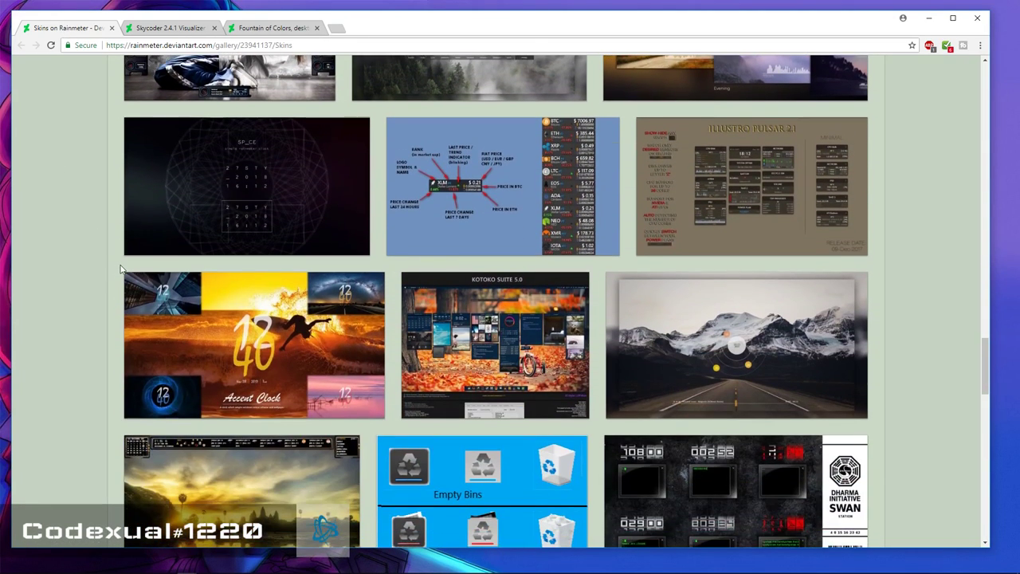
pyautogui.scroll(-3, 121, 268)
pyautogui.scroll(-3, 121, 271)
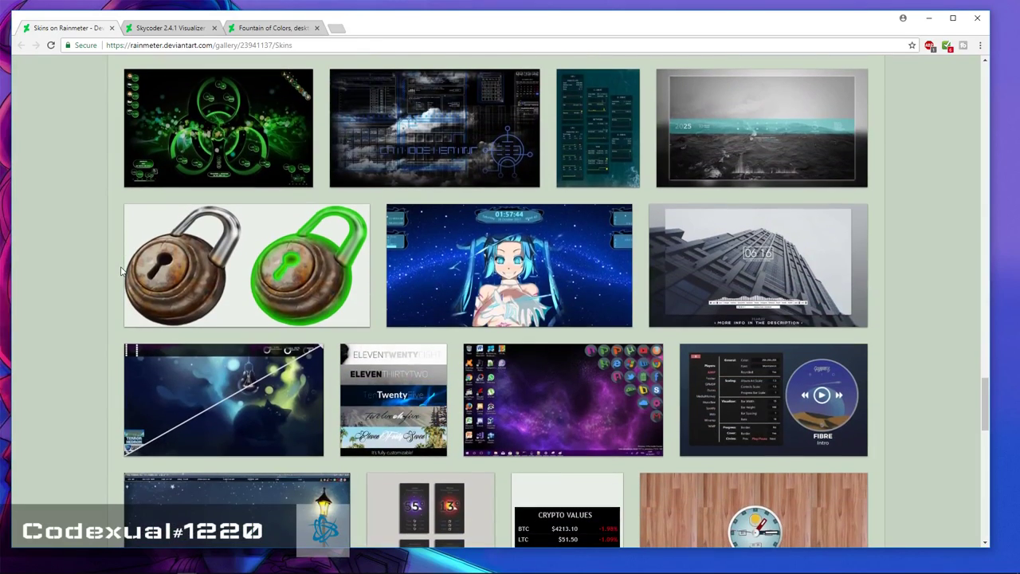
pyautogui.scroll(-2, 121, 271)
pyautogui.scroll(-2, 124, 277)
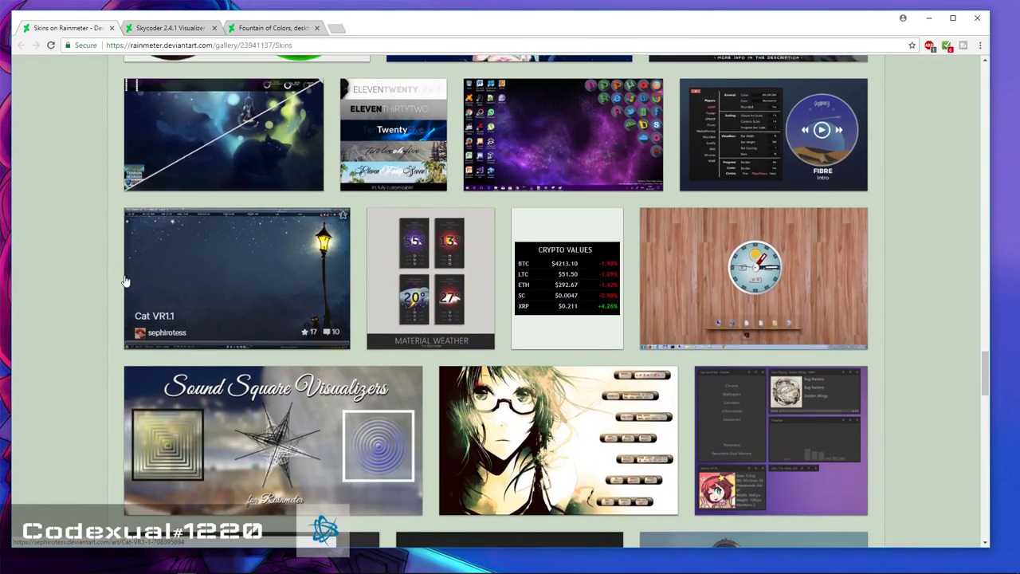
pyautogui.scroll(-2, 128, 285)
pyautogui.scroll(-1, 129, 285)
pyautogui.scroll(-5, 134, 277)
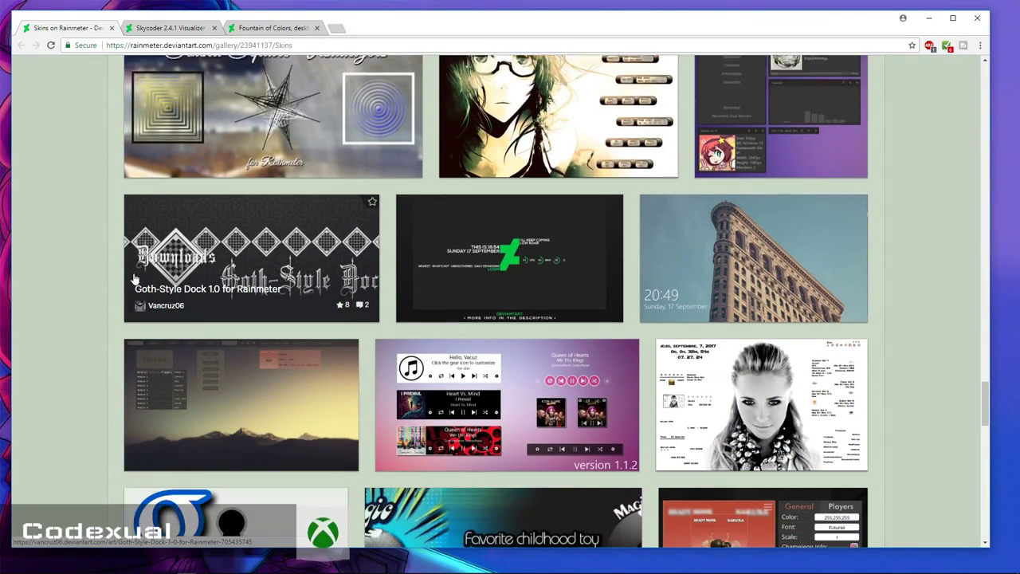
pyautogui.scroll(-3, 136, 275)
pyautogui.scroll(-2, 137, 274)
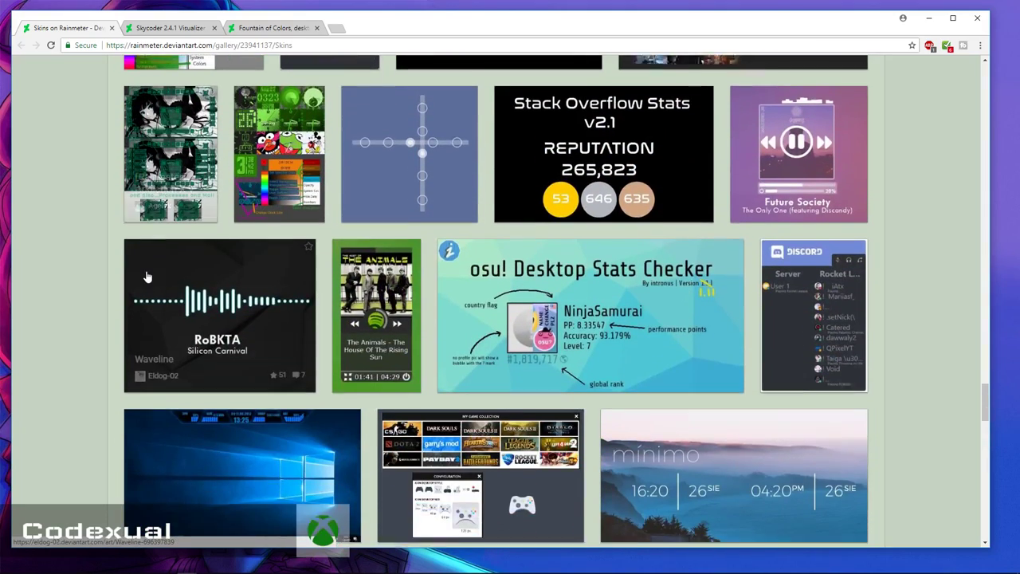
pyautogui.scroll(-2, 149, 283)
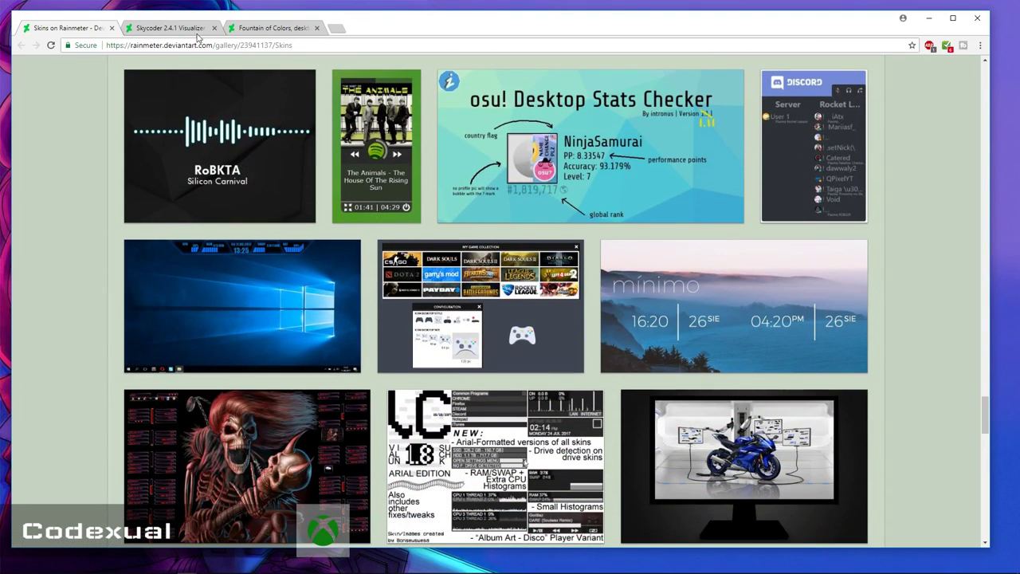
pyautogui.click(191, 28)
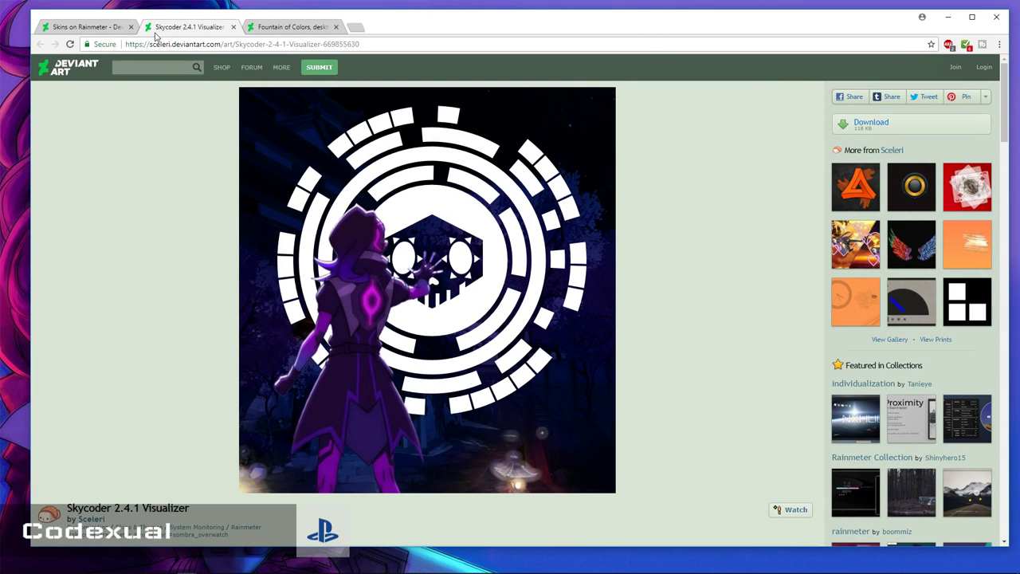
pyautogui.click(84, 29)
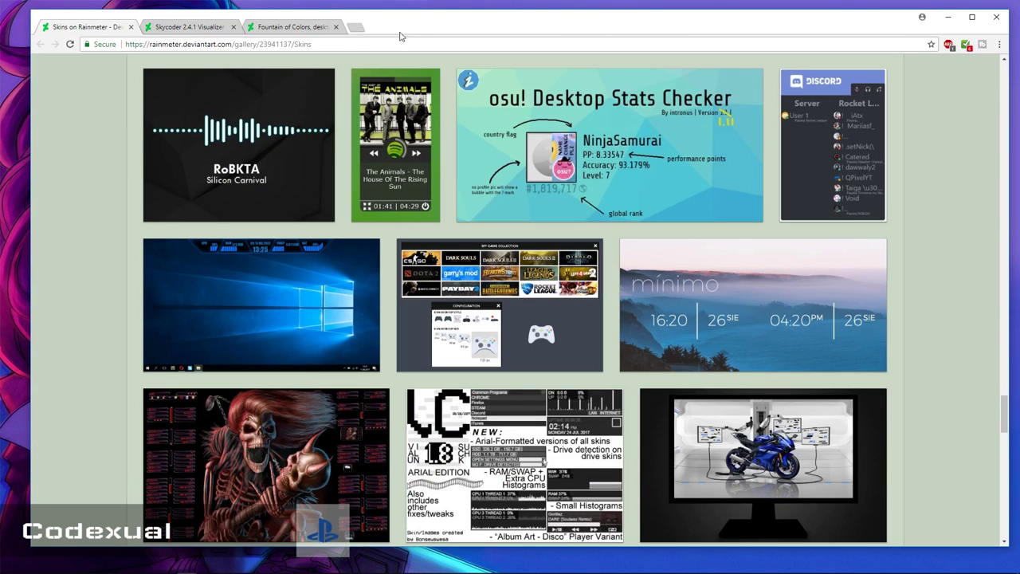
# Minimize Chrome, open Manage Rainmeter from the tray and expand Fountain of Colors
pyautogui.click(947, 17)
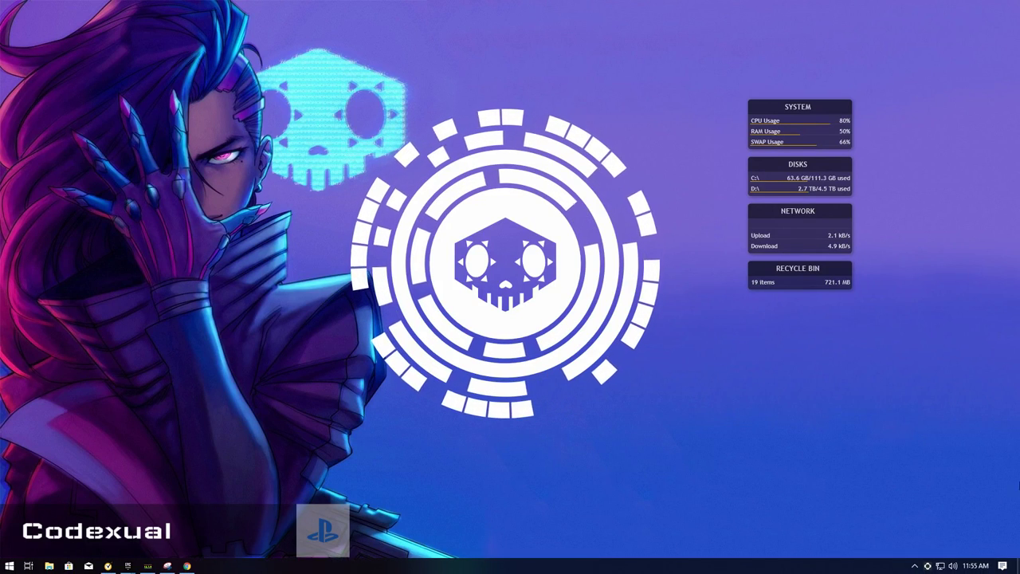
pyautogui.click(914, 566)
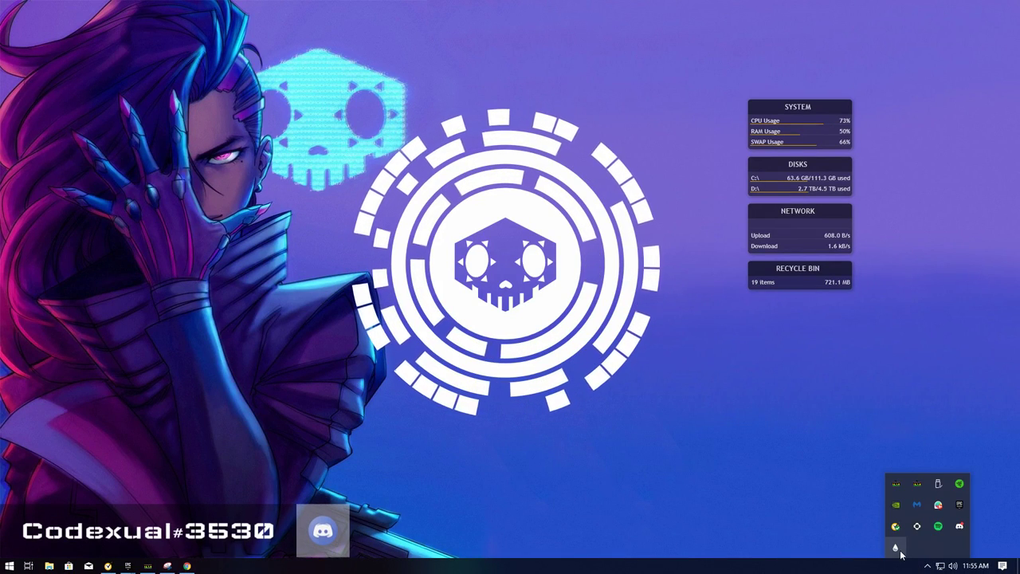
pyautogui.click(897, 548)
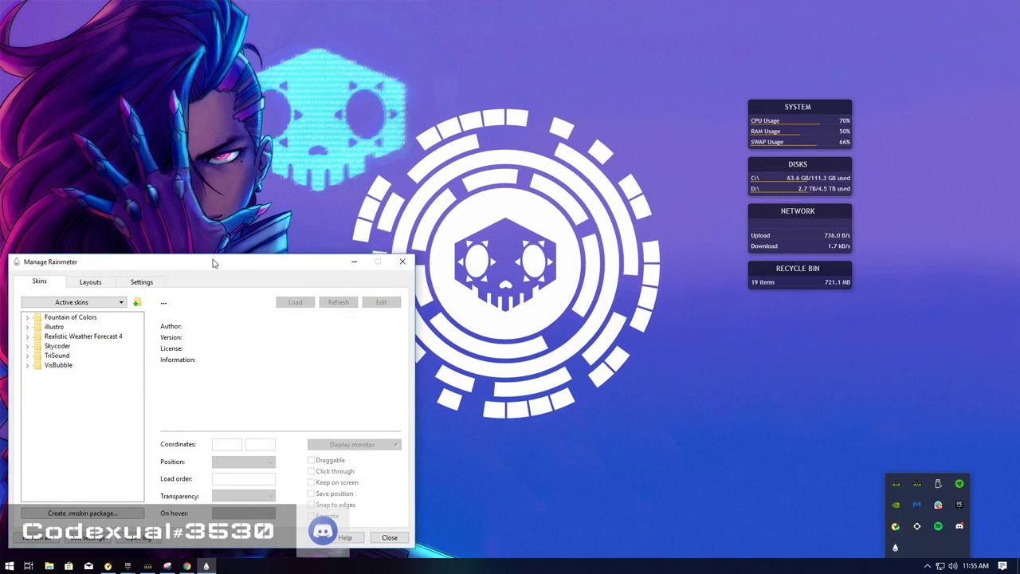
pyautogui.moveTo(213, 263); pyautogui.dragTo(226, 208)
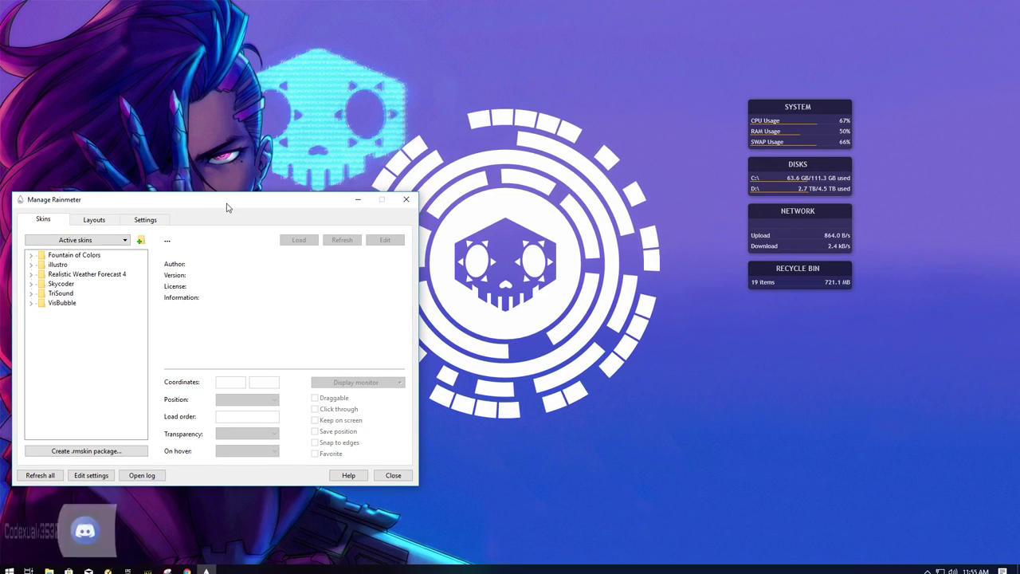
pyautogui.doubleClick(42, 256)
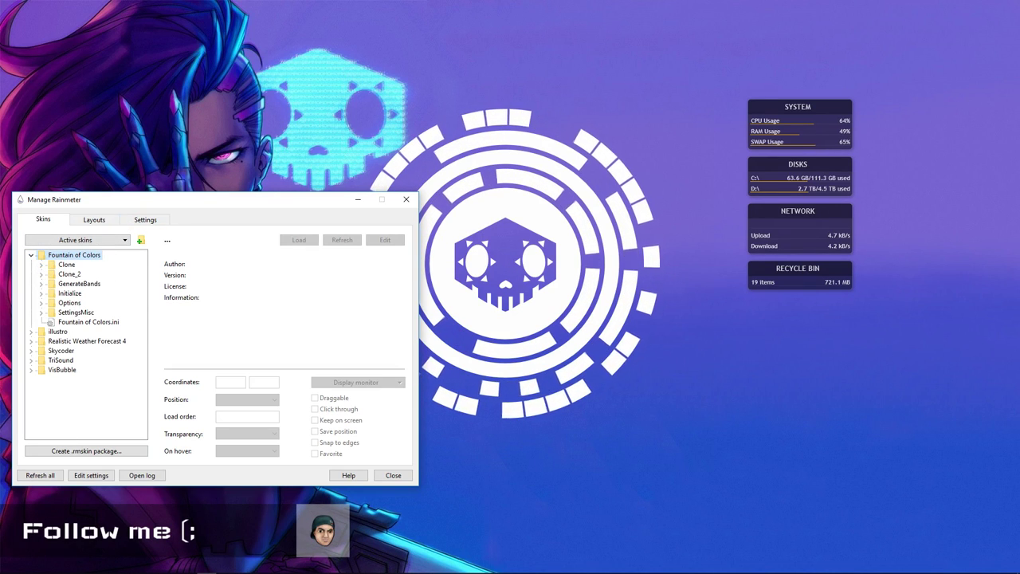
# Load Fountain of Colors.ini and Clone.ini after a trial load and unload
pyautogui.doubleClick(80, 322)
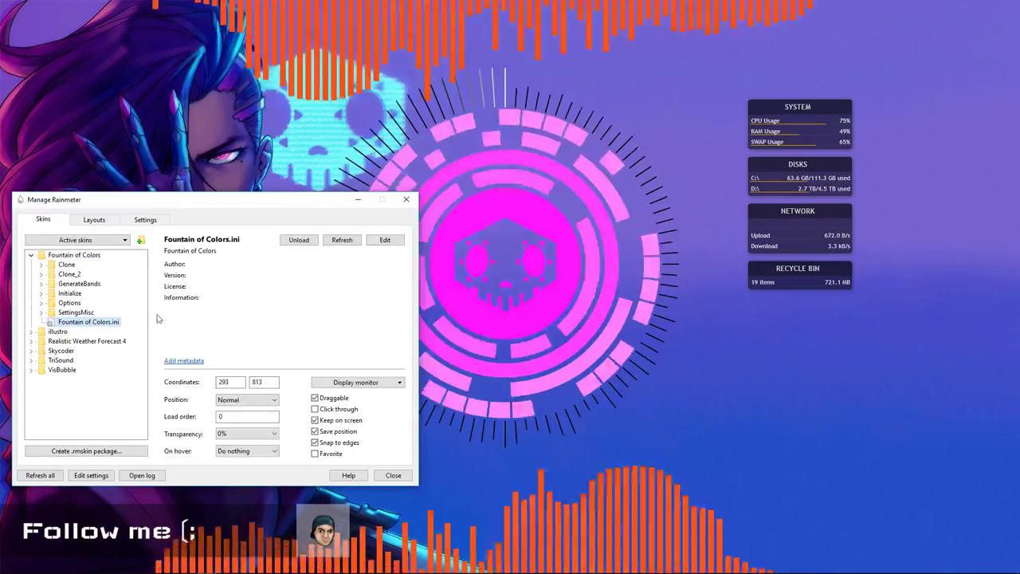
pyautogui.click(303, 240)
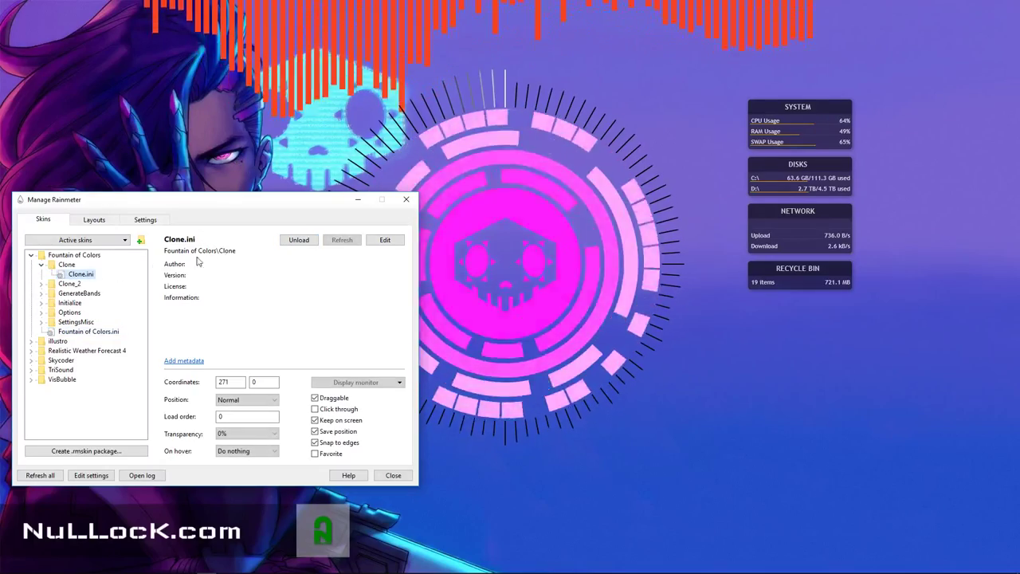
pyautogui.click(292, 241)
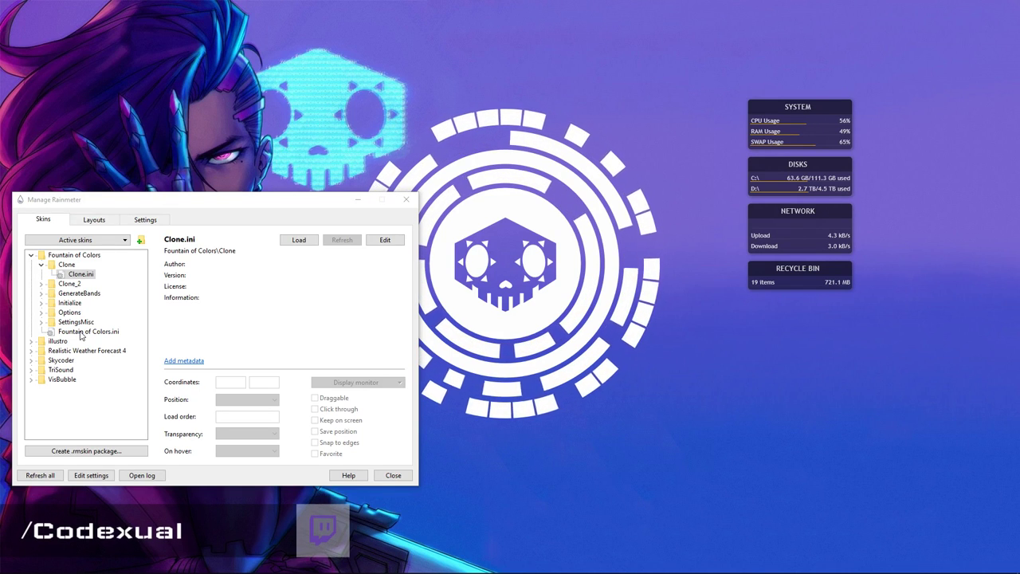
pyautogui.click(80, 331)
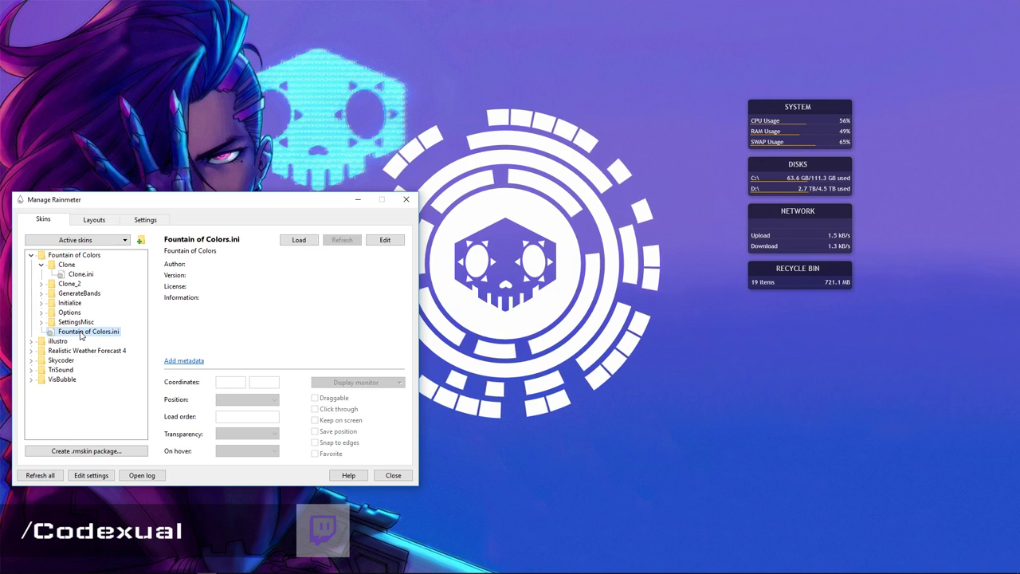
pyautogui.click(299, 240)
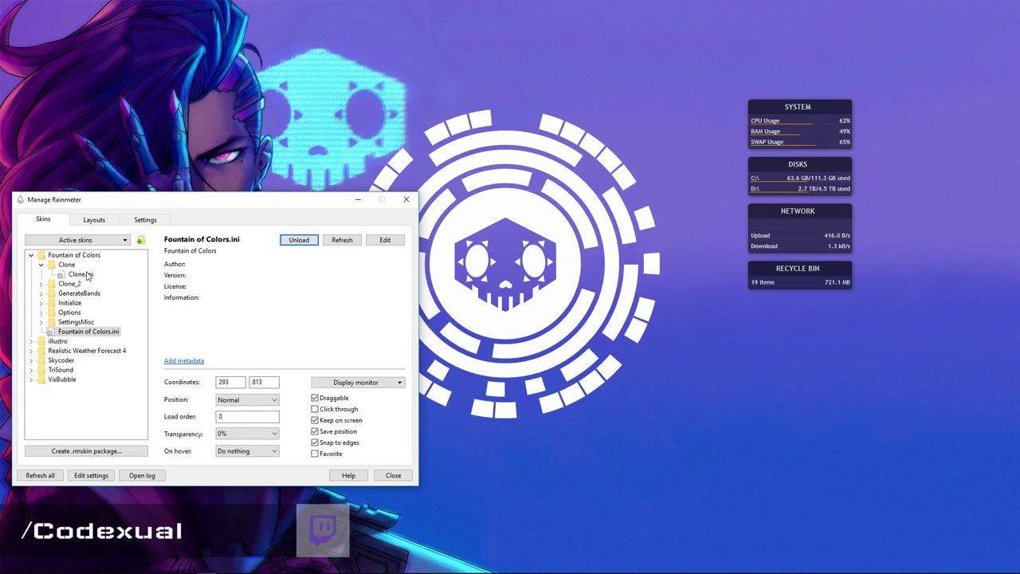
pyautogui.click(83, 274)
pyautogui.click(299, 240)
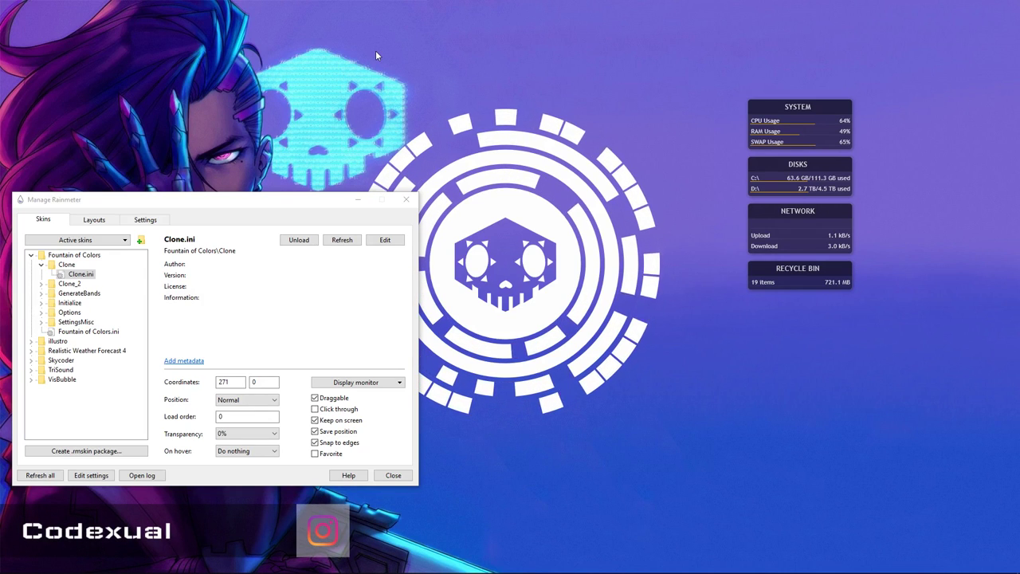
# Select GenerateBands.ini in the skin manager and move the manager to the upper left
pyautogui.click(41, 293)
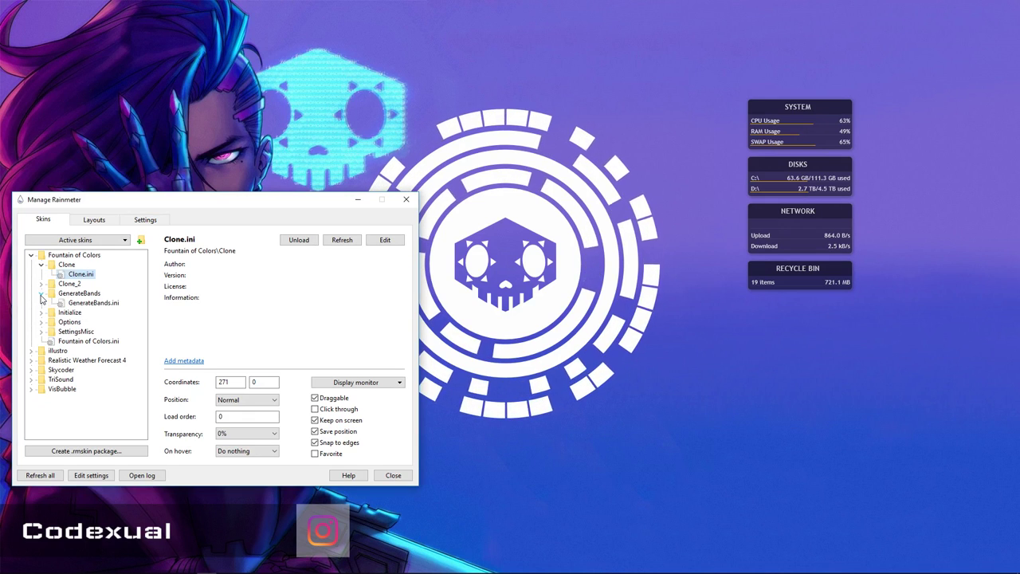
pyautogui.click(94, 305)
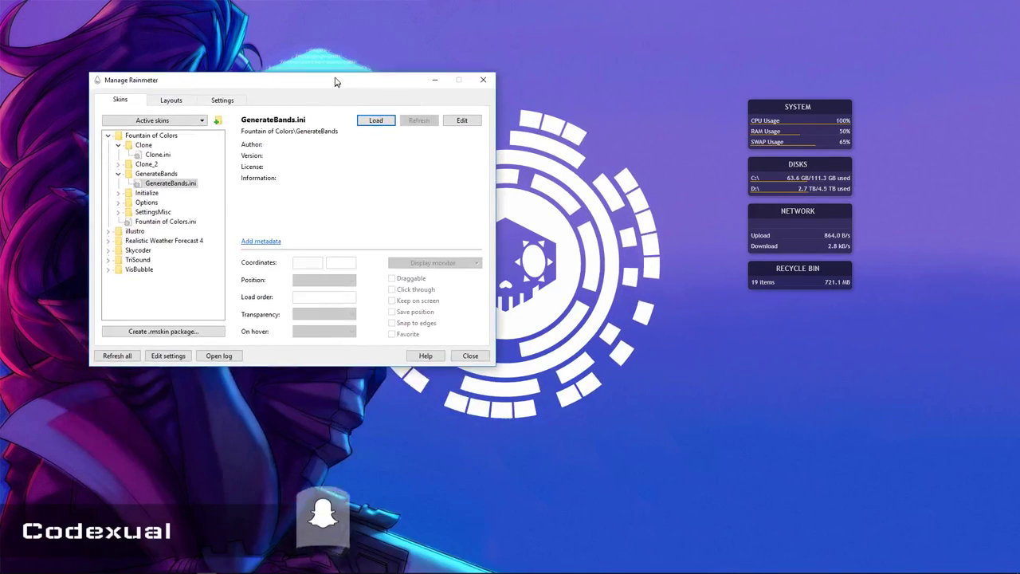
pyautogui.moveTo(259, 204)
pyautogui.mouseDown()
pyautogui.moveTo(306, 285)
pyautogui.moveTo(270, 187)
pyautogui.mouseUp()
pyautogui.moveTo(254, 149); pyautogui.dragTo(234, 46)
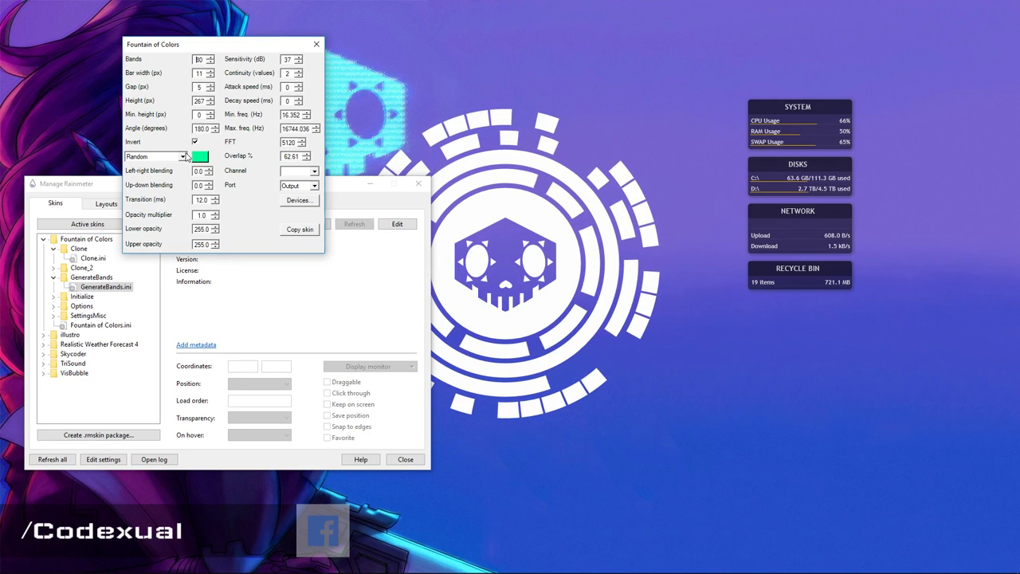
# Set the bar colour mode to Random, cancelling the colour picker, and close the settings
pyautogui.click(184, 156)
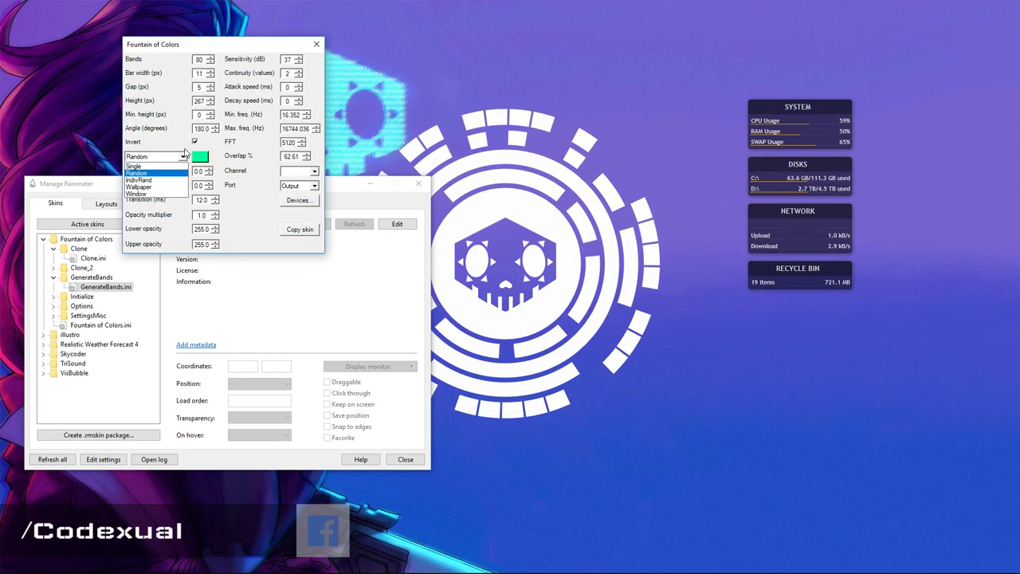
pyautogui.click(133, 170)
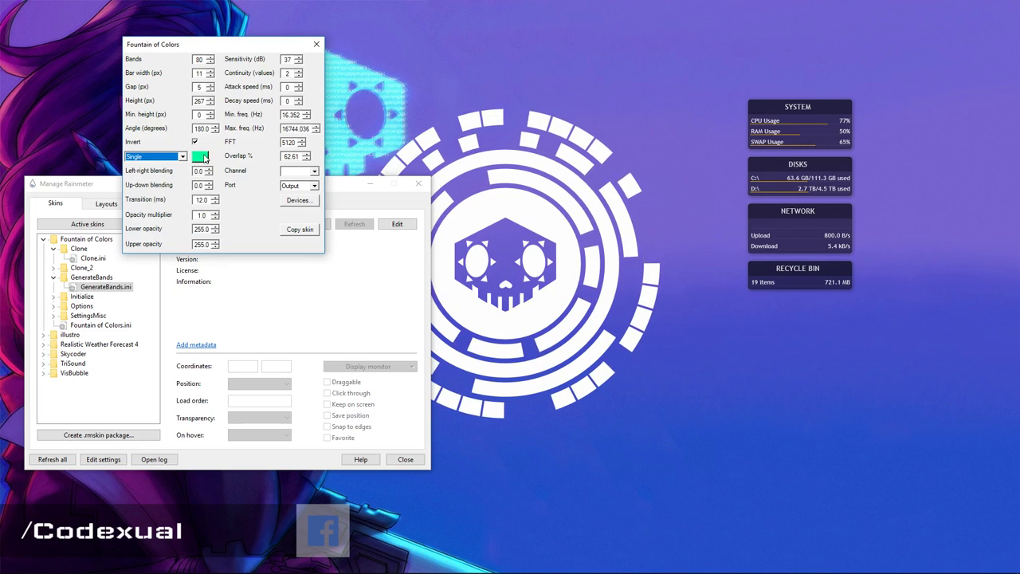
pyautogui.click(200, 158)
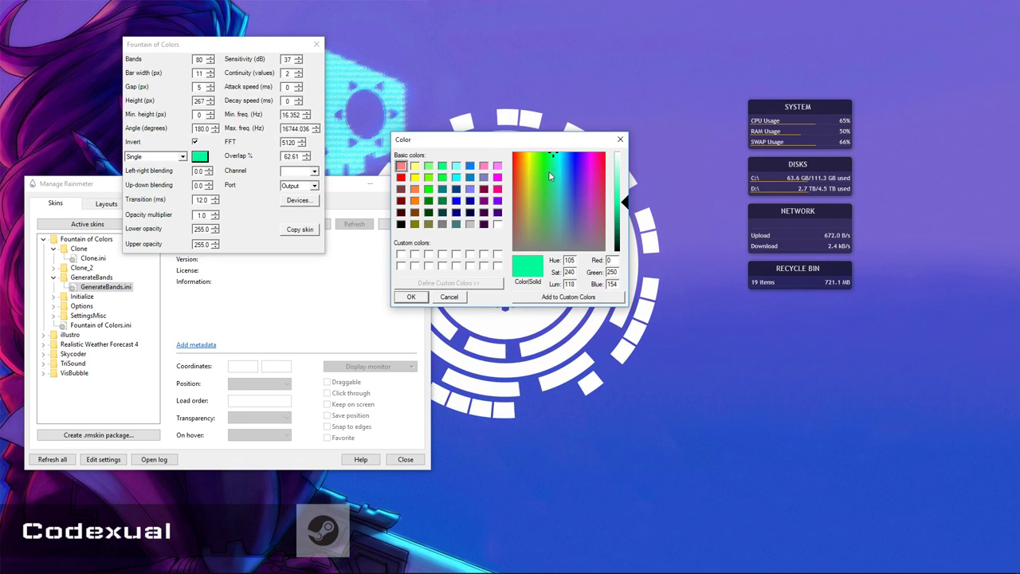
pyautogui.click(623, 139)
pyautogui.click(153, 157)
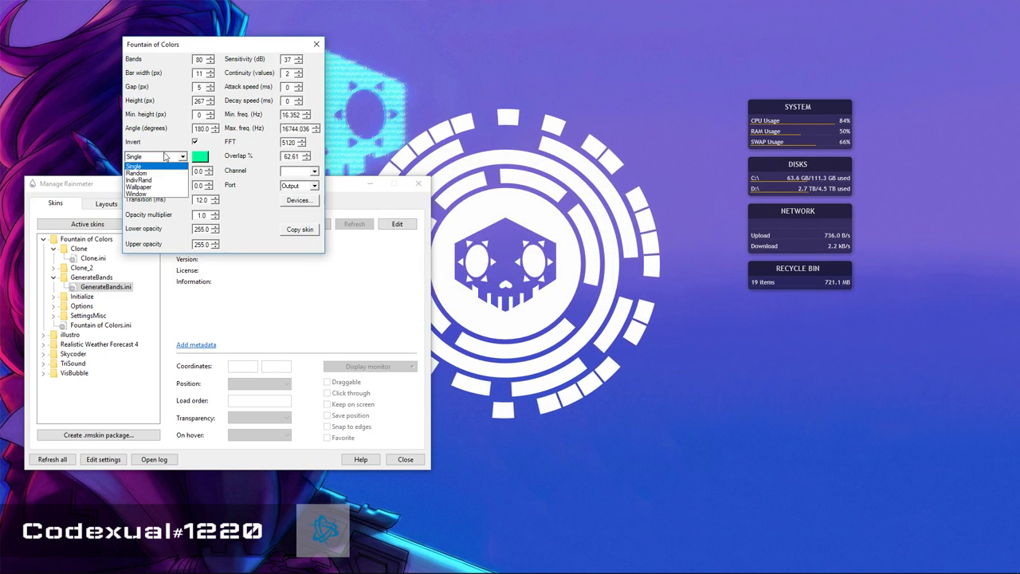
pyautogui.click(137, 173)
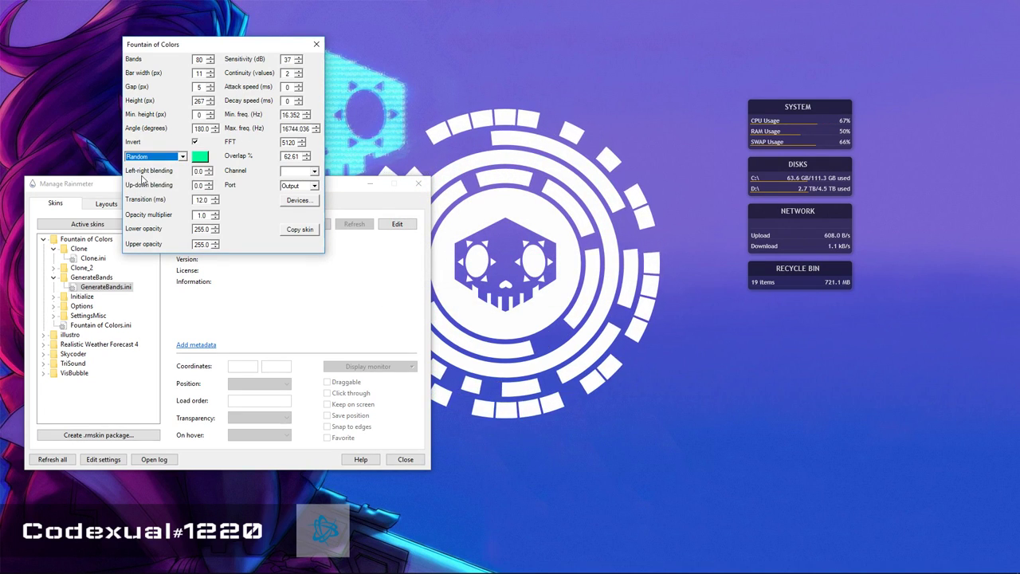
pyautogui.click(233, 310)
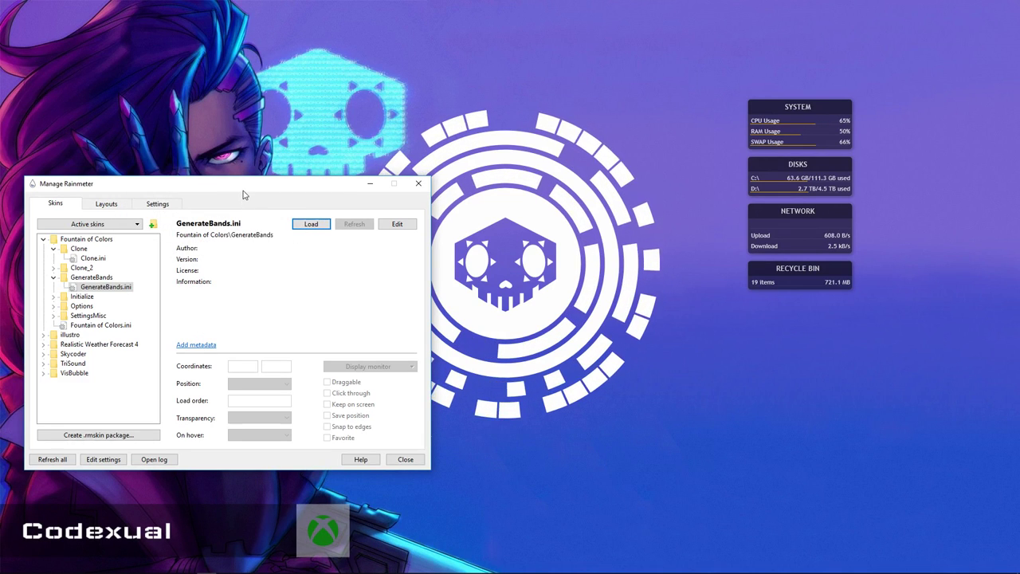
# Expand Skycoder and unload the main skycoder.ini visualizer
pyautogui.moveTo(244, 195)
pyautogui.mouseDown()
pyautogui.moveTo(117, 140)
pyautogui.moveTo(235, 147)
pyautogui.mouseUp()
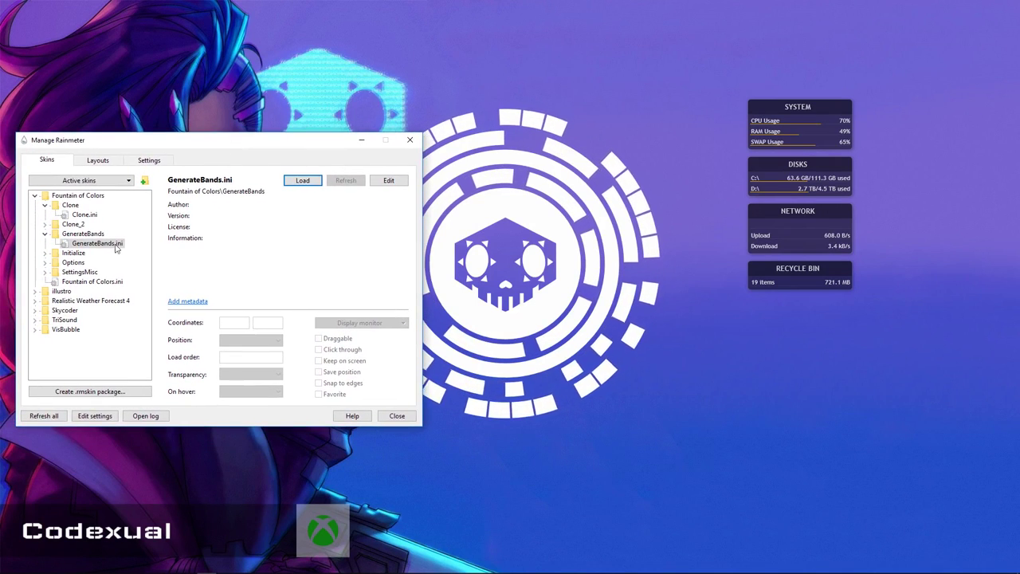
pyautogui.click(35, 312)
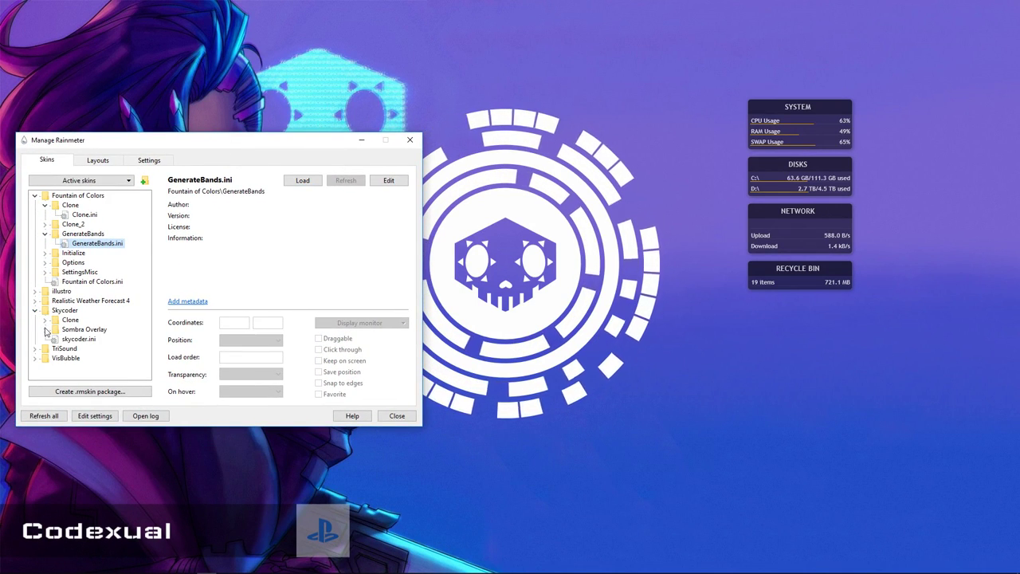
pyautogui.click(72, 339)
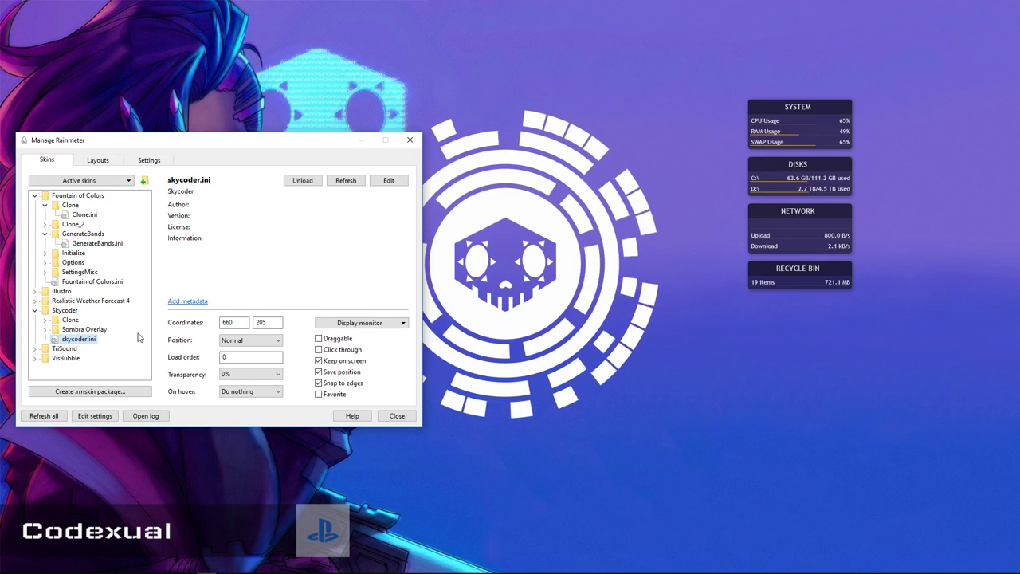
pyautogui.click(292, 183)
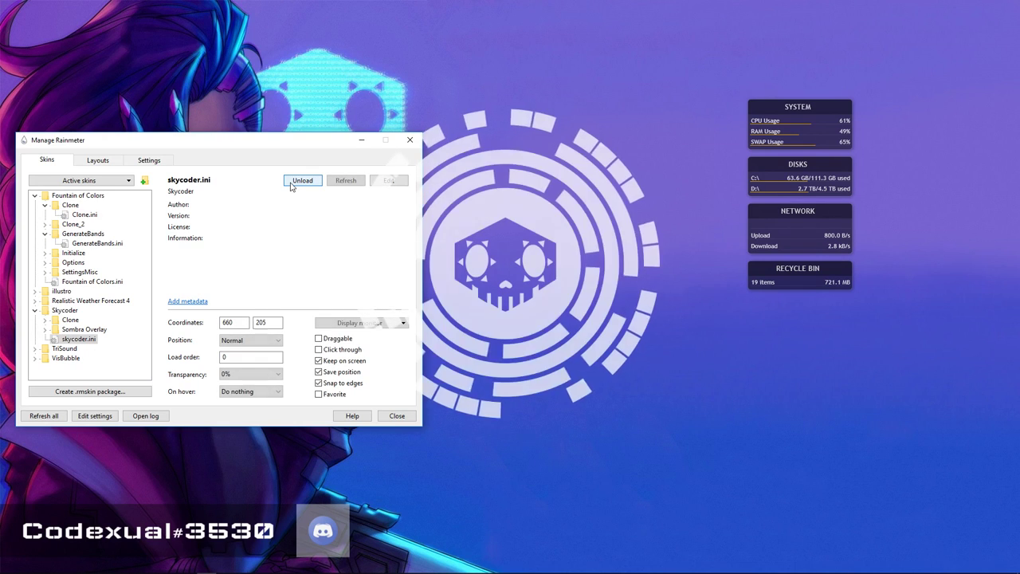
# Load sombra.ini from Sombra Overlay, move the manager aside, then unload it
pyautogui.click(45, 329)
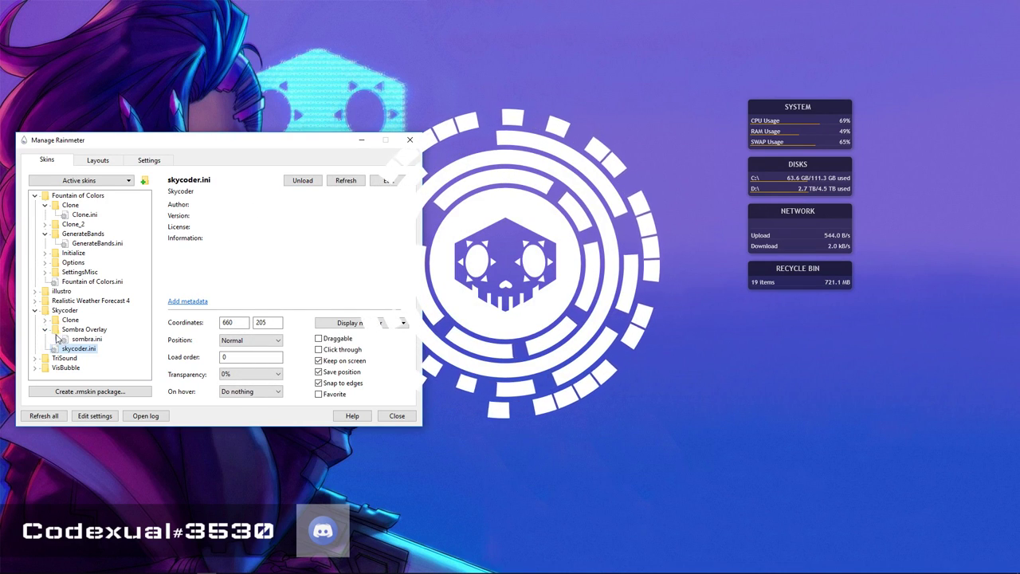
pyautogui.click(83, 340)
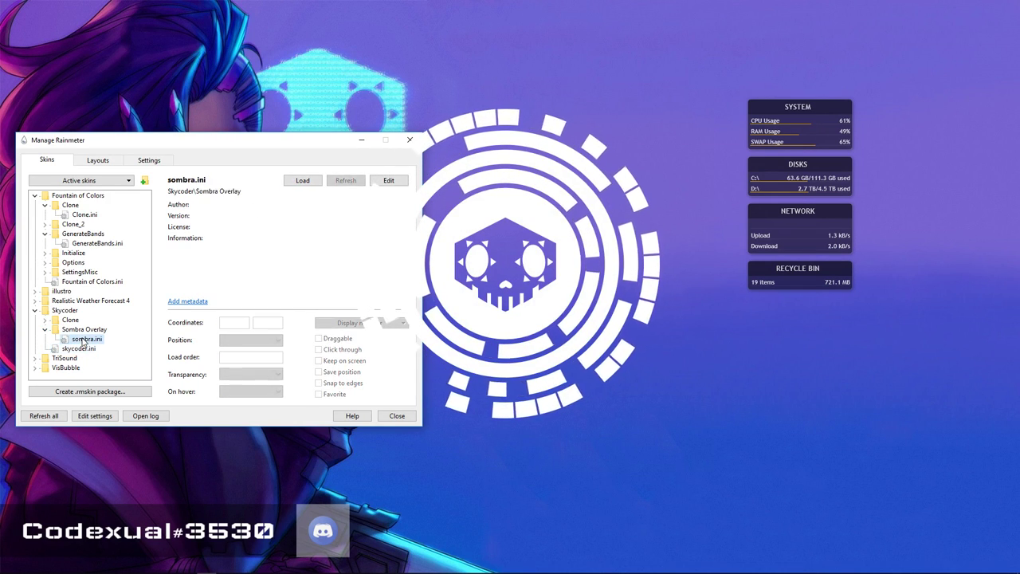
pyautogui.click(303, 180)
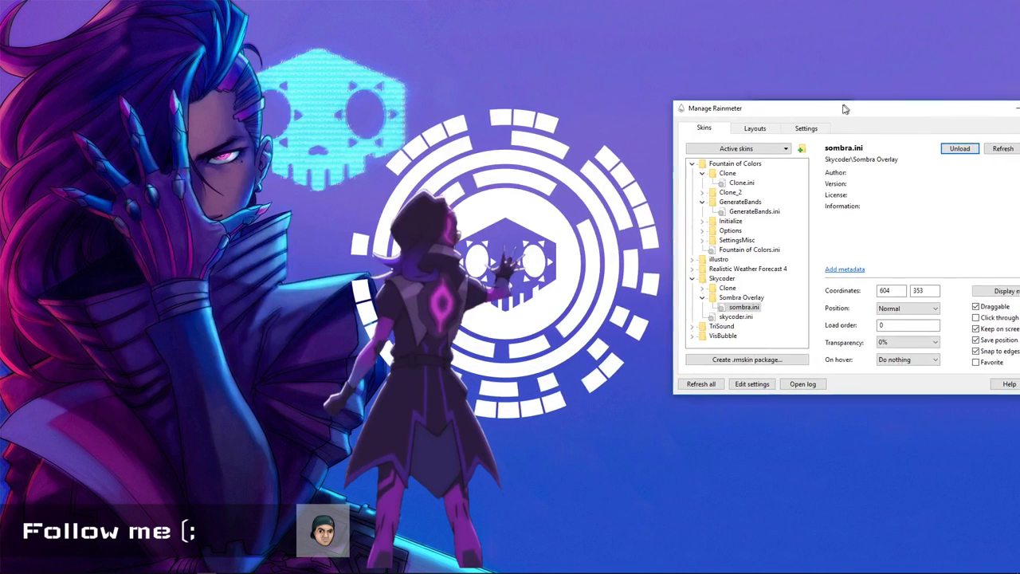
pyautogui.moveTo(195, 135); pyautogui.dragTo(847, 106)
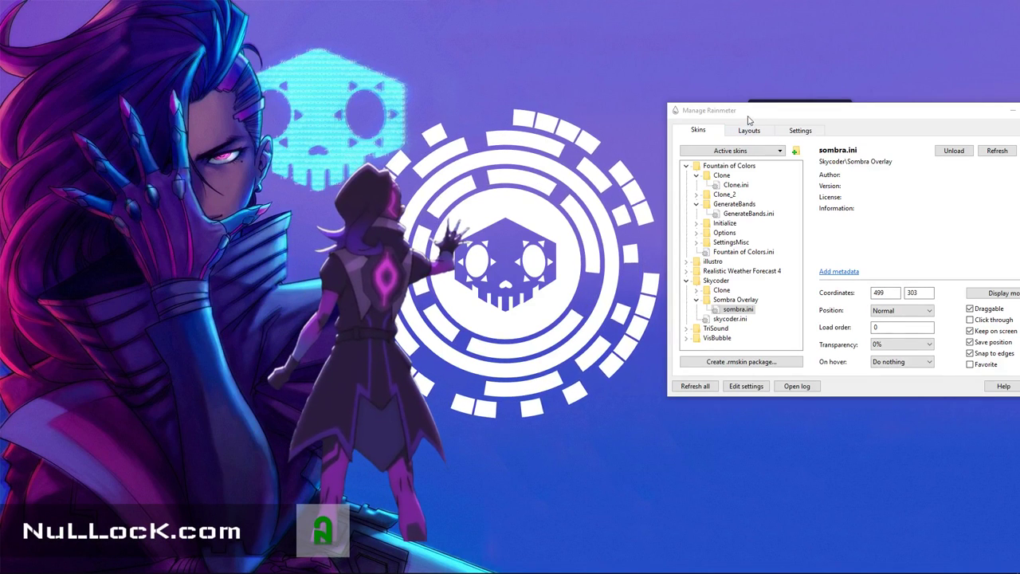
pyautogui.moveTo(748, 120); pyautogui.dragTo(594, 99)
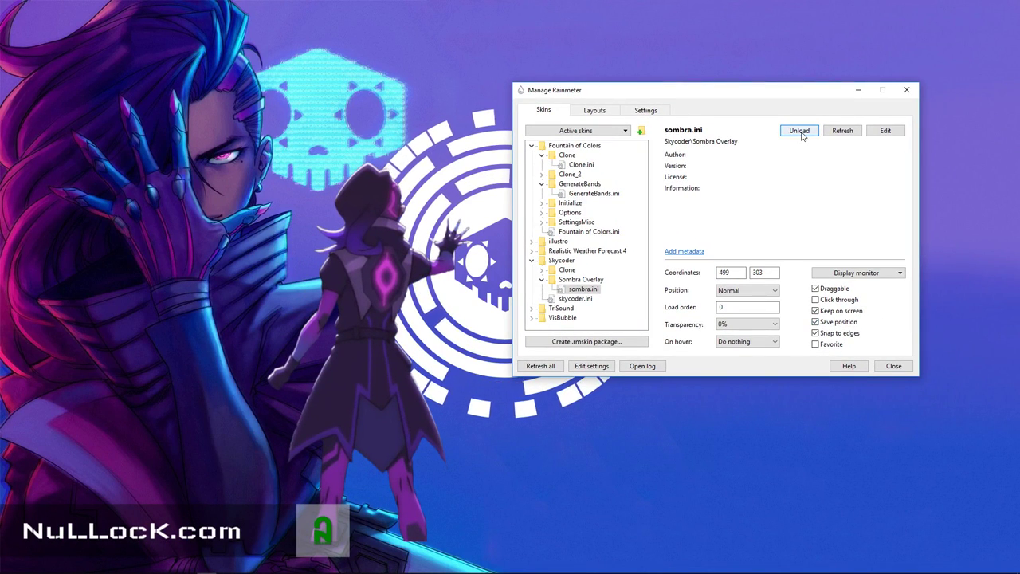
pyautogui.click(799, 130)
# Move the Manage Rainmeter window left and down on the desktop
pyautogui.moveTo(713, 95); pyautogui.dragTo(266, 152)
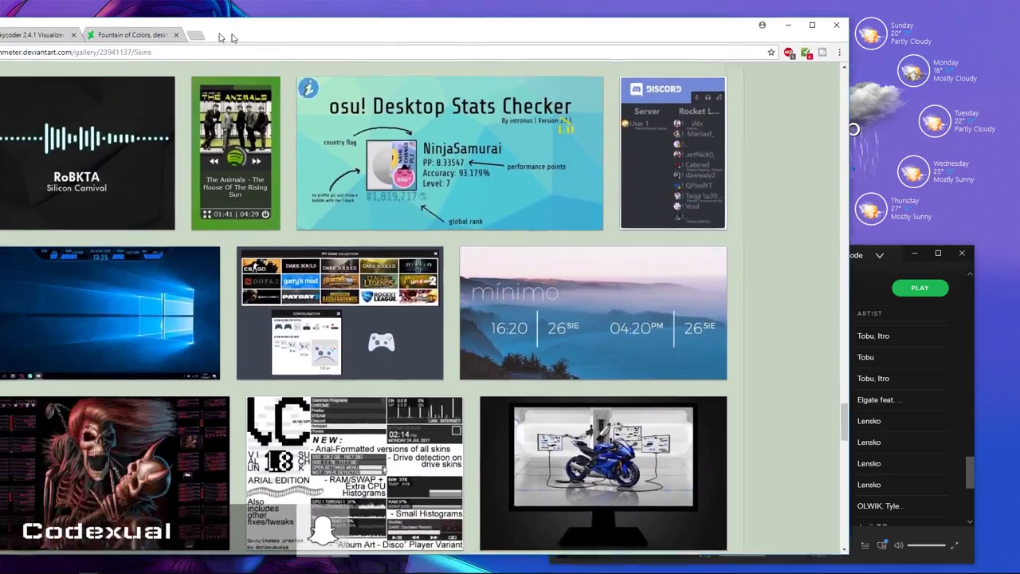
# Bring Chrome fully on-screen and open, then back out of, the Goo-e Player 2.0 page
pyautogui.moveTo(231, 38); pyautogui.dragTo(359, 39)
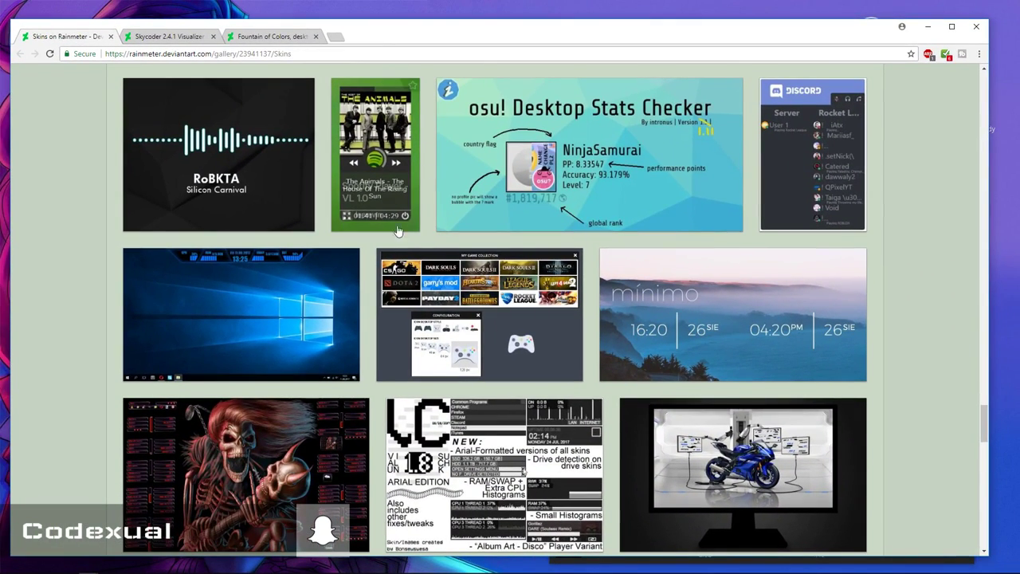
pyautogui.scroll(-2, 311, 343)
pyautogui.scroll(1, 170, 130)
pyautogui.scroll(4, 138, 94)
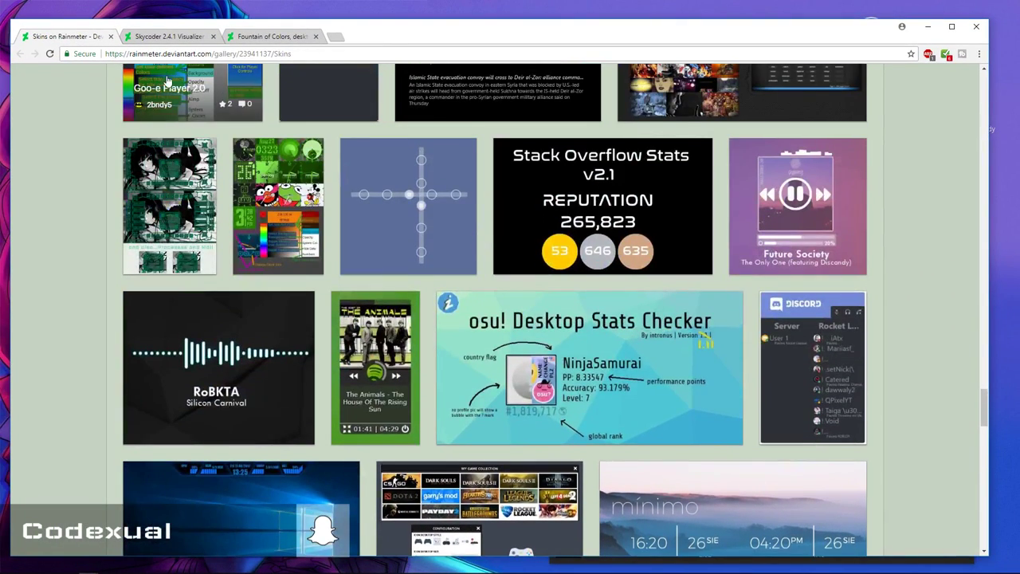
pyautogui.click(175, 73)
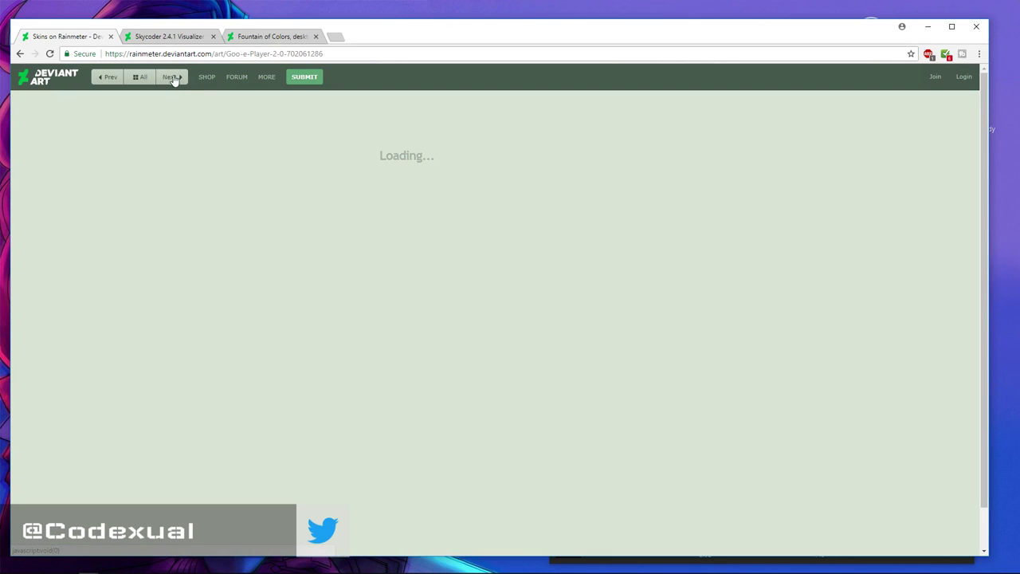
pyautogui.hotkey('alt', 'Left')
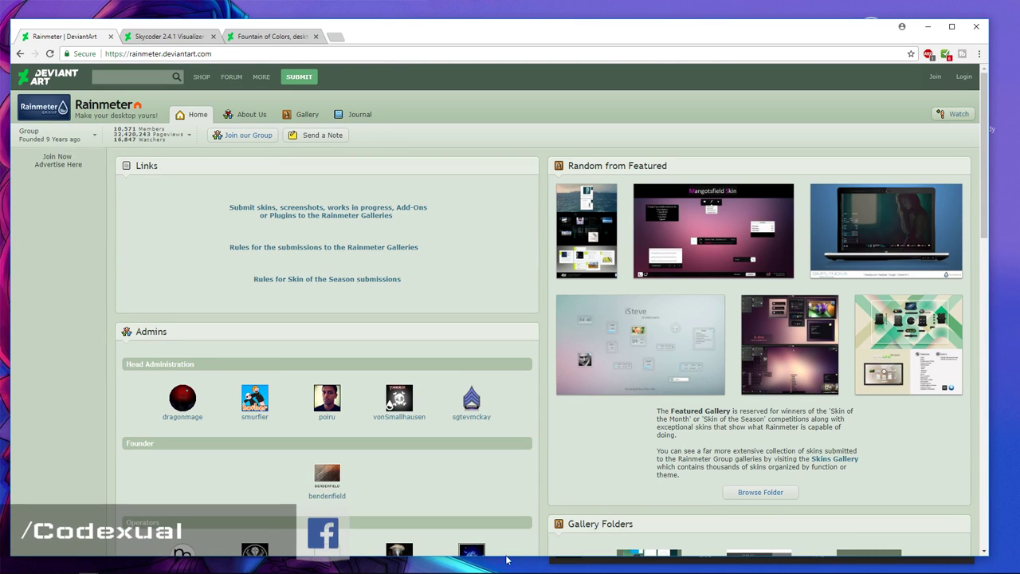
pyautogui.hotkey('alt', 'Left')
pyautogui.scroll(-5, 509, 319)
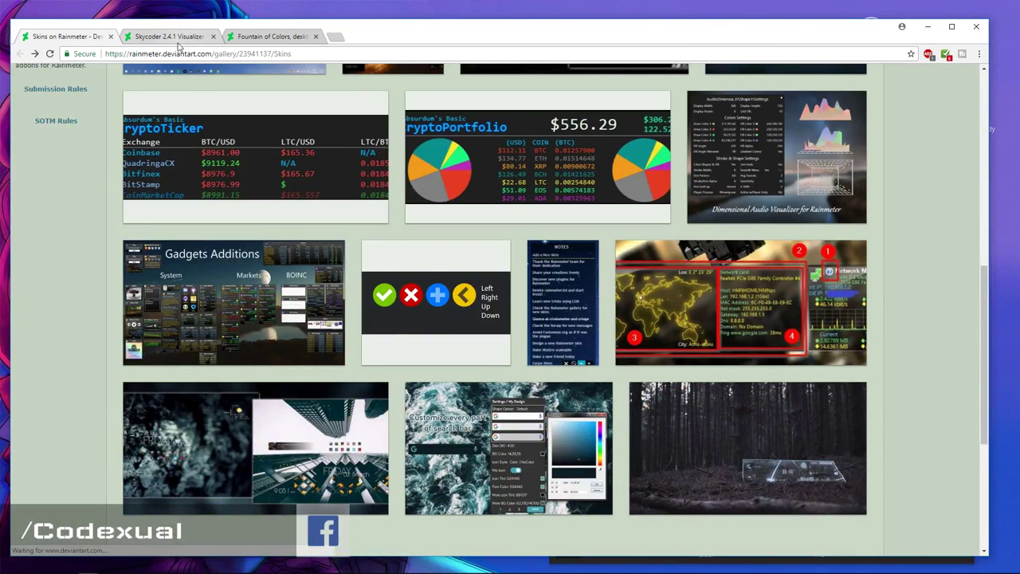
# Flip between the Skycoder and Fountain of Colors pages, then return to the Skins gallery
pyautogui.click(171, 37)
pyautogui.click(266, 35)
pyautogui.click(199, 37)
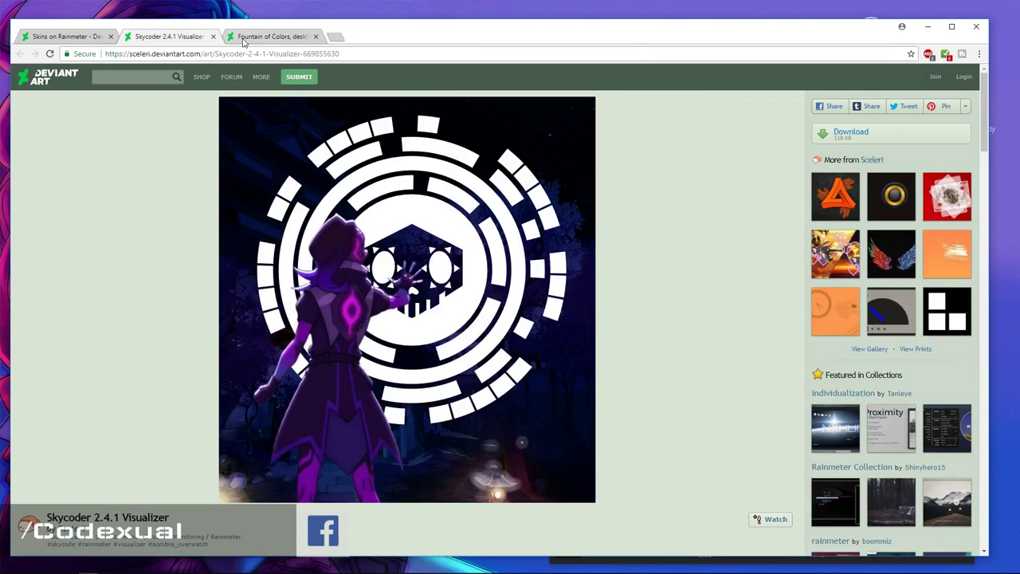
pyautogui.click(231, 36)
pyautogui.click(180, 35)
pyautogui.scroll(-1, 78, 73)
pyautogui.click(90, 40)
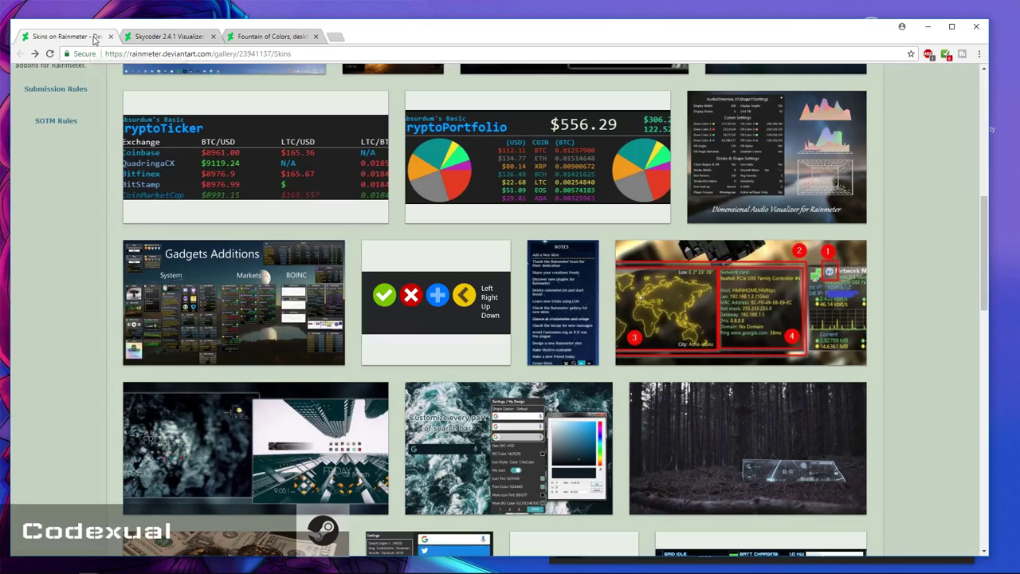
pyautogui.scroll(-3, 510, 309)
pyautogui.scroll(-5, 510, 309)
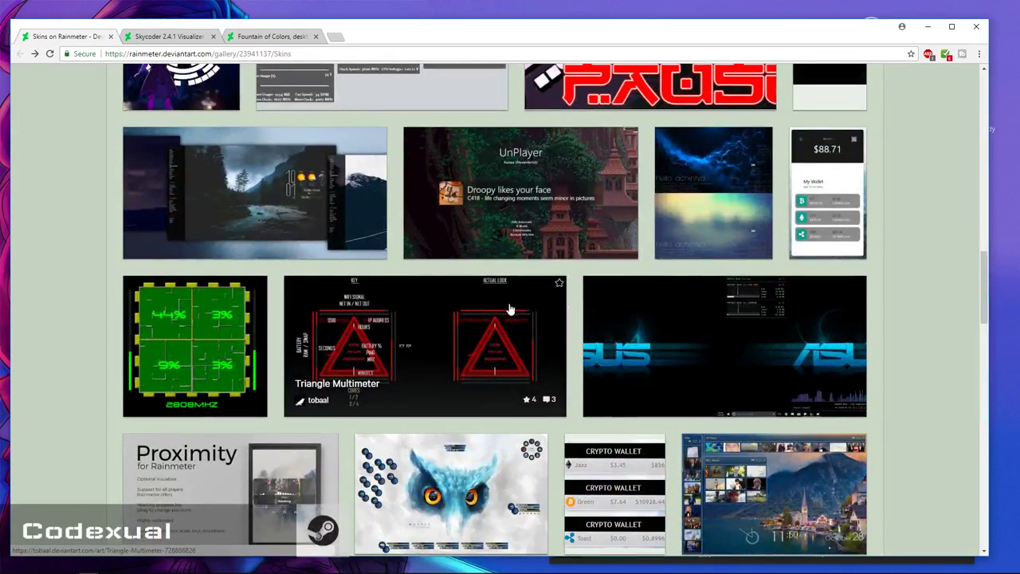
pyautogui.scroll(-2, 510, 308)
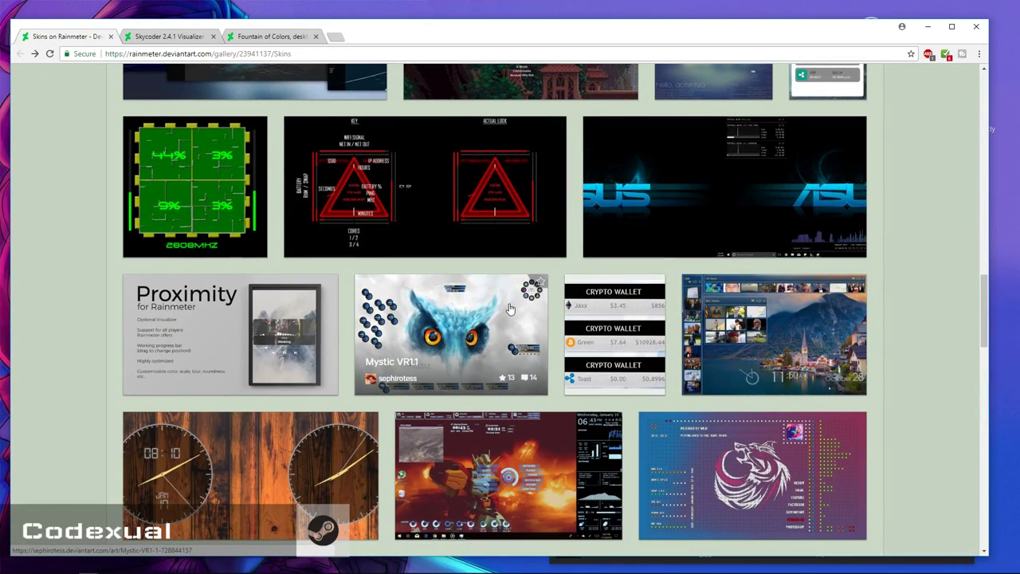